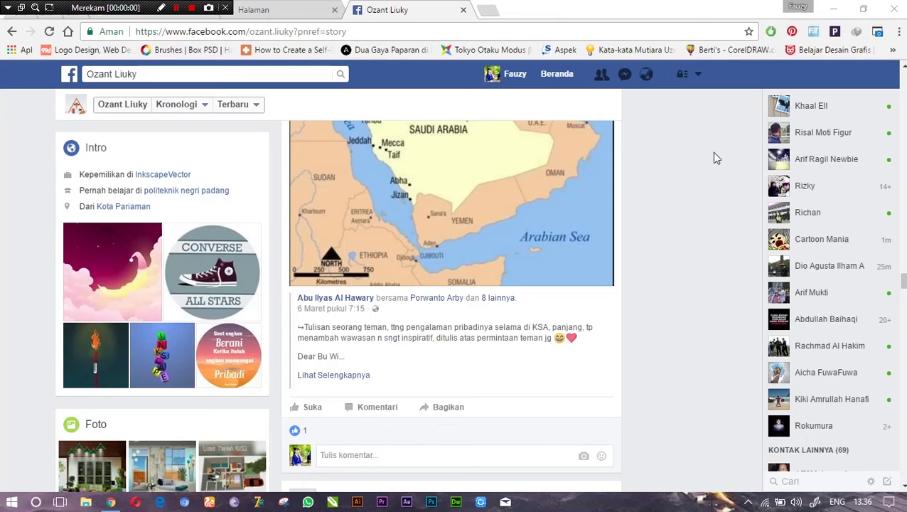
Scroll through the sinking-text post's comment thread, then switch to a blank Inkscape document
{"action": "scroll", "coordinate": [554, 202], "scroll_direction": "down", "scroll_amount": 2}
{"action": "scroll", "coordinate": [554, 203], "scroll_direction": "down", "scroll_amount": 4}
{"action": "scroll", "coordinate": [554, 202], "scroll_direction": "down", "scroll_amount": 2}
{"action": "scroll", "coordinate": [553, 201], "scroll_direction": "down", "scroll_amount": 3}
{"action": "scroll", "coordinate": [553, 202], "scroll_direction": "down", "scroll_amount": 2}
{"action": "scroll", "coordinate": [553, 201], "scroll_direction": "down", "scroll_amount": 4}
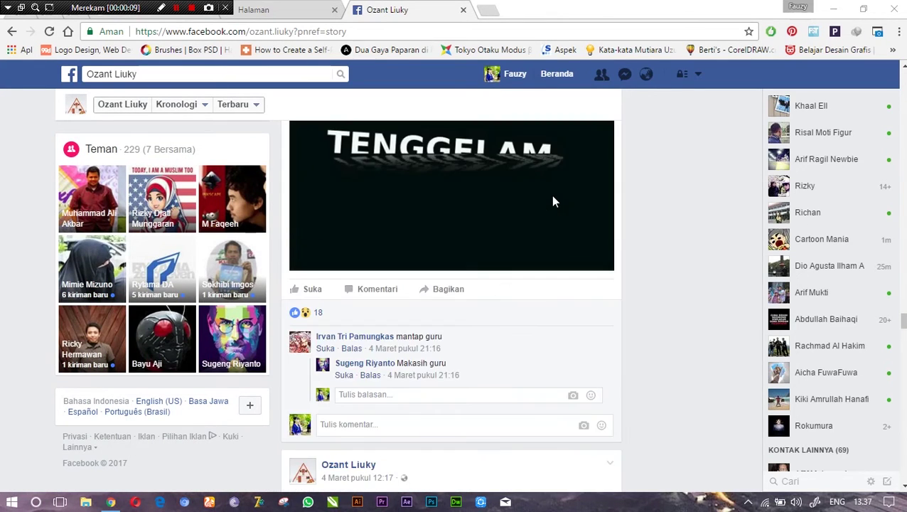
{"action": "scroll", "coordinate": [553, 202], "scroll_direction": "down", "scroll_amount": 2}
{"action": "scroll", "coordinate": [553, 202], "scroll_direction": "down", "scroll_amount": 1}
{"action": "scroll", "coordinate": [553, 202], "scroll_direction": "down", "scroll_amount": 4}
{"action": "scroll", "coordinate": [554, 201], "scroll_direction": "down", "scroll_amount": 4}
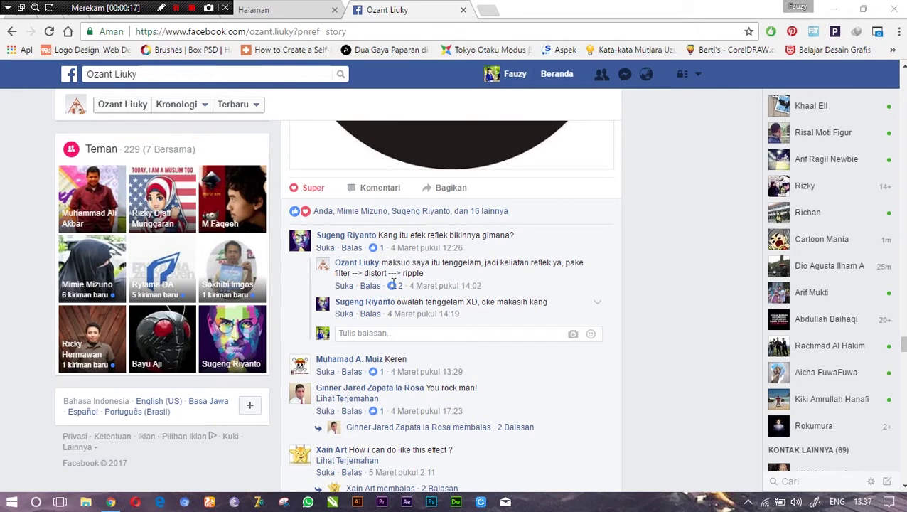
{"action": "left_click", "coordinate": [344, 314]}
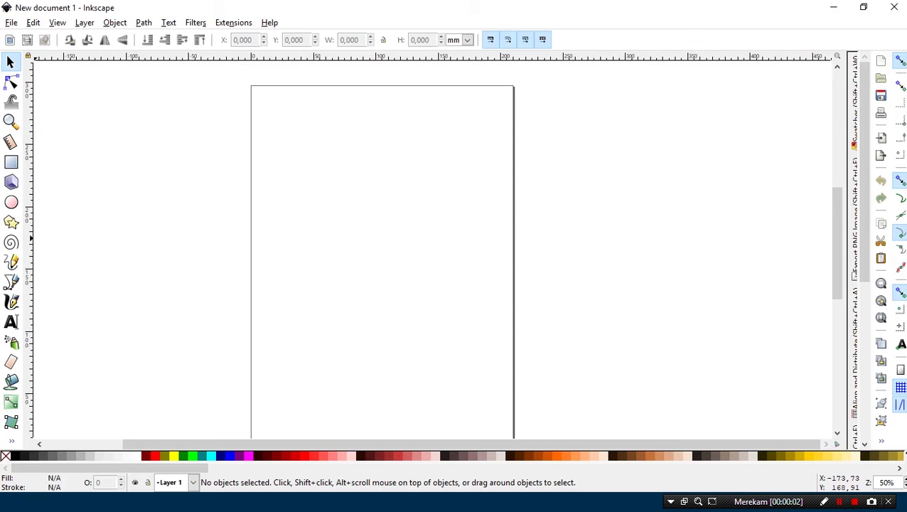
Draw a black-filled circle about 146.464 mm across and move it toward the page centre
{"action": "left_click", "coordinate": [10, 202]}
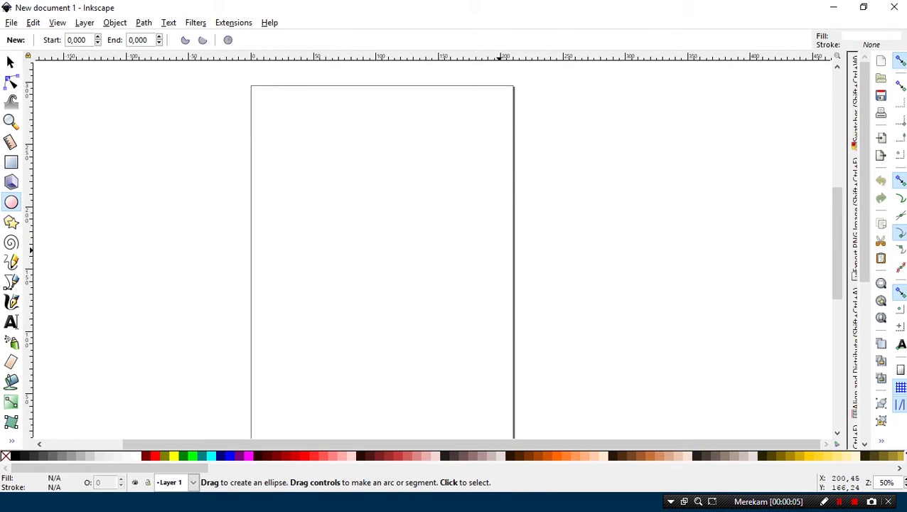
{"action": "left_click_drag", "start_coordinate": [443, 188], "coordinate": [424, 212]}
{"action": "mouse_move", "coordinate": [396, 241]}
{"action": "left_mouse_down"}
{"action": "mouse_move", "coordinate": [334, 294]}
{"action": "mouse_move", "coordinate": [351, 280]}
{"action": "left_mouse_up"}
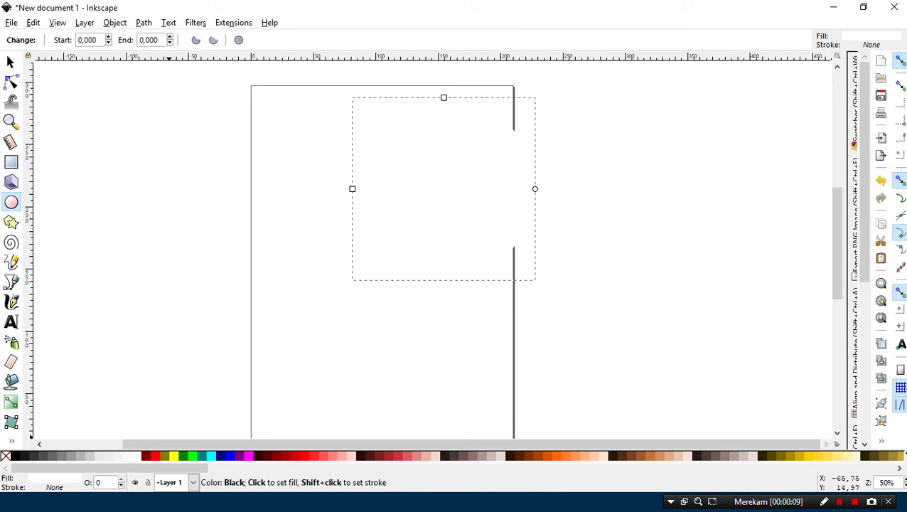
{"action": "left_click", "coordinate": [15, 455]}
{"action": "left_click", "coordinate": [10, 62]}
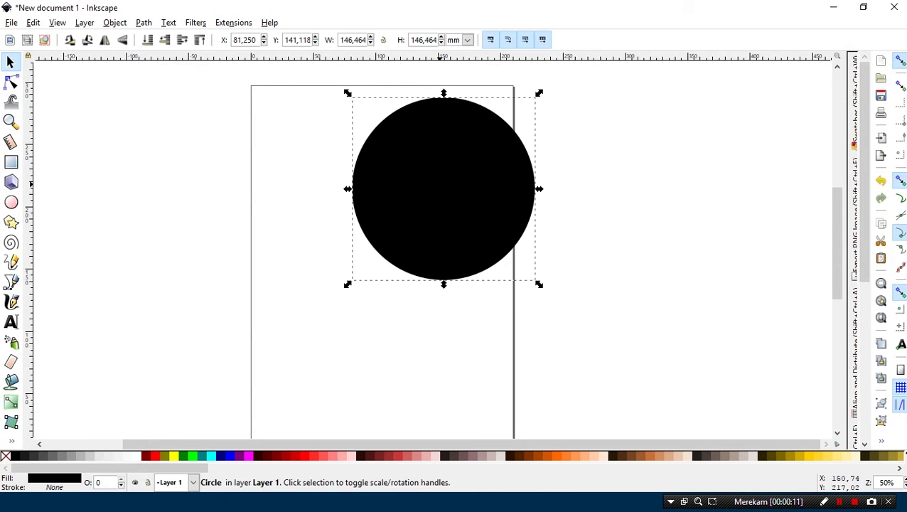
{"action": "left_click_drag", "start_coordinate": [440, 185], "coordinate": [389, 247]}
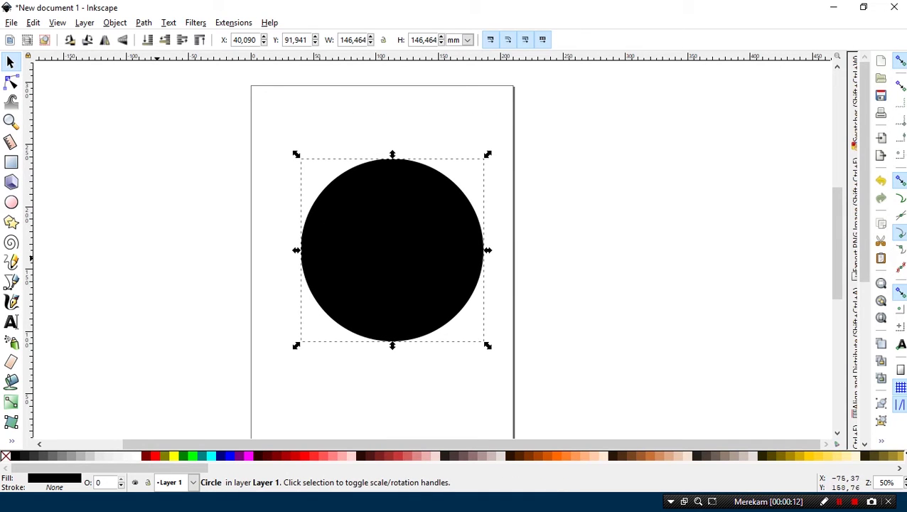
{"action": "left_click", "coordinate": [95, 279]}
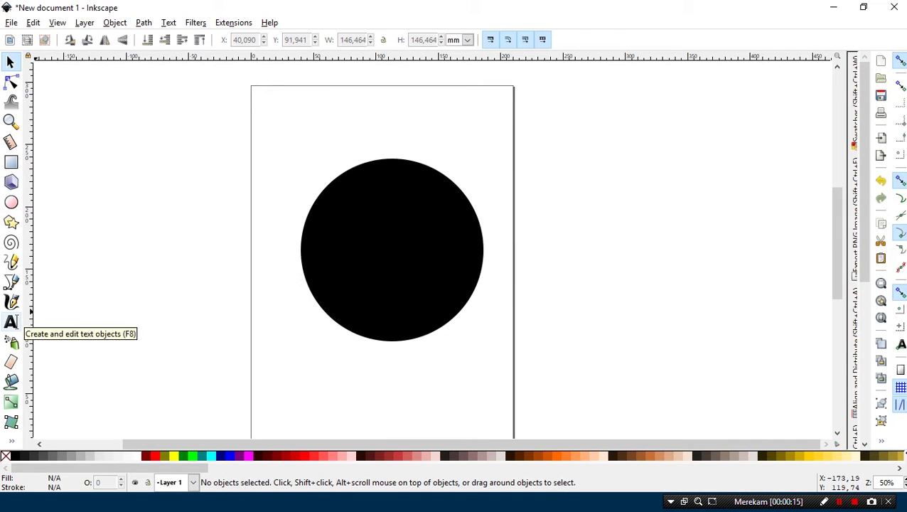
Add the word 'Klelep' at size 30 inside the circle and nudge it into place
{"action": "left_click", "coordinate": [11, 321]}
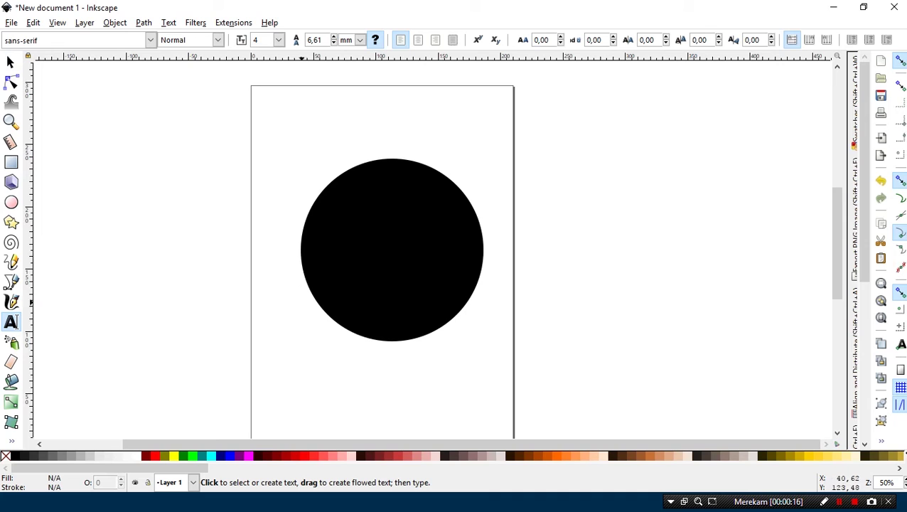
{"action": "left_click", "coordinate": [349, 244]}
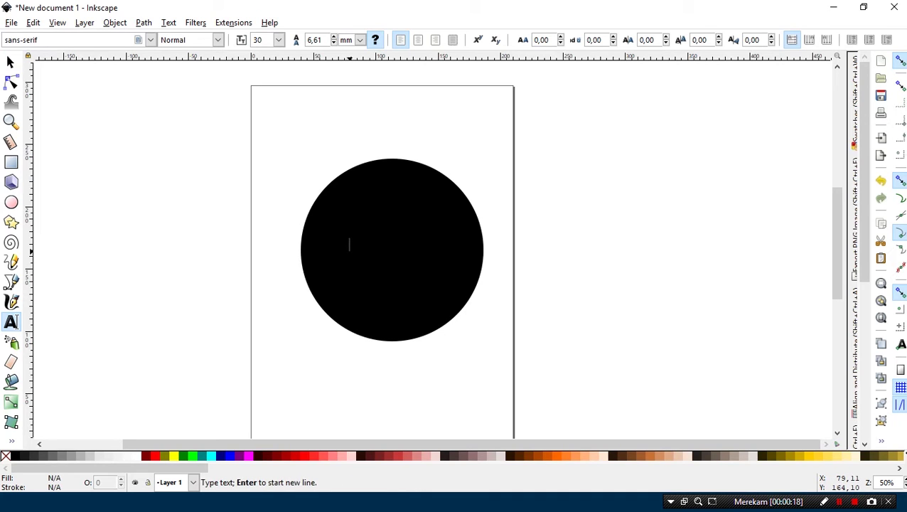
{"action": "type", "text": "A"}
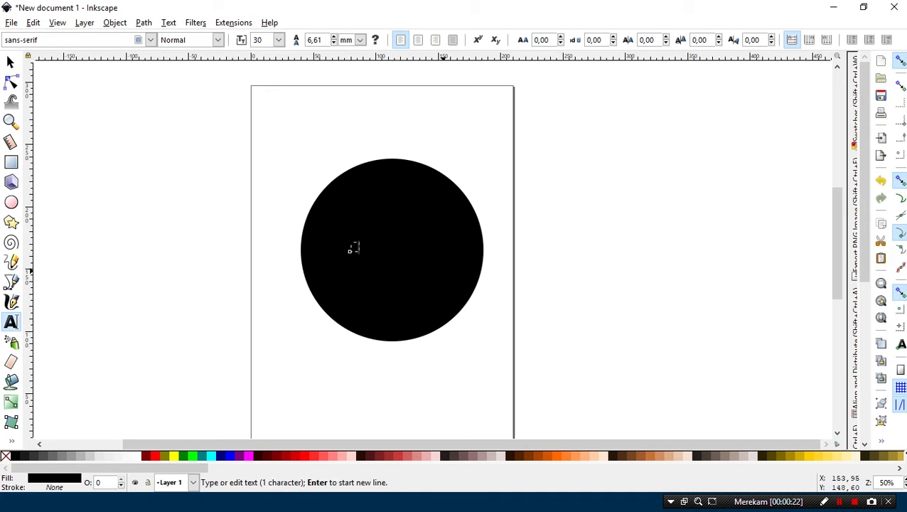
{"action": "type", "text": "B"}
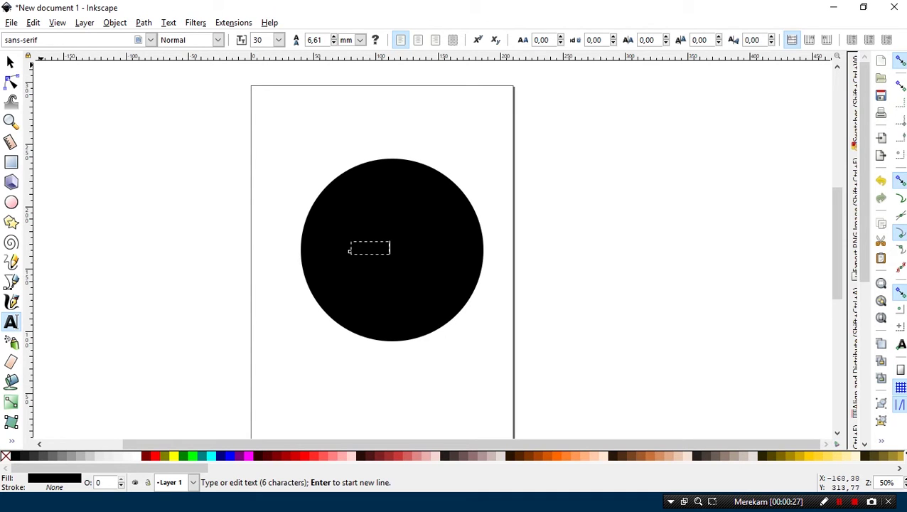
{"action": "left_click", "coordinate": [10, 62]}
{"action": "mouse_move", "coordinate": [347, 249]}
{"action": "left_mouse_down"}
{"action": "mouse_move", "coordinate": [280, 147]}
{"action": "mouse_move", "coordinate": [356, 248]}
{"action": "left_mouse_up"}
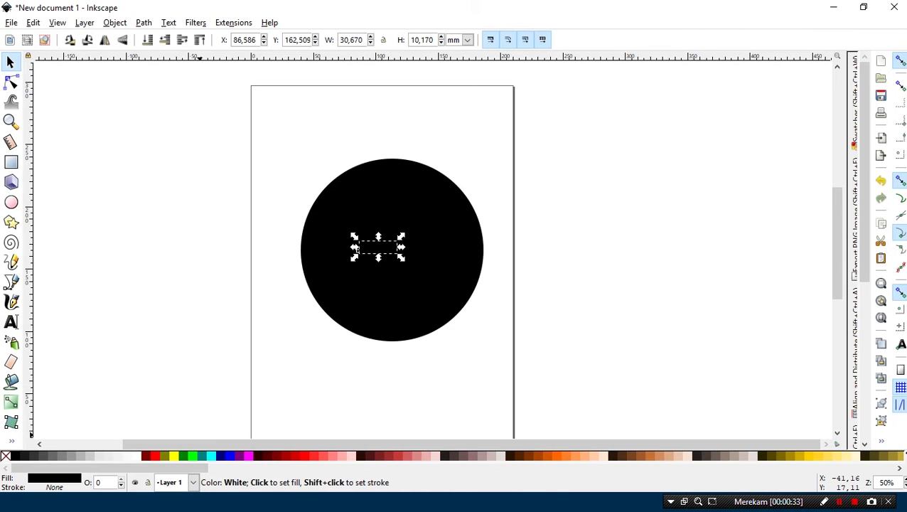
Make the Klelep text white and zoom in on it
{"action": "left_click", "coordinate": [133, 455]}
{"action": "key", "text": "ctrl"}
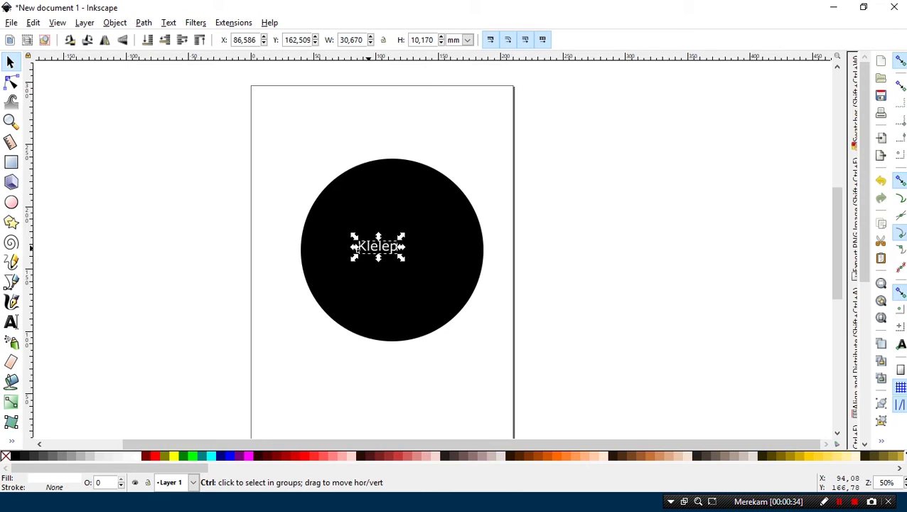
{"action": "scroll", "coordinate": [356, 247], "scroll_direction": "up", "scroll_amount": 2}
{"action": "scroll", "coordinate": [356, 248], "scroll_direction": "up", "scroll_amount": 1}
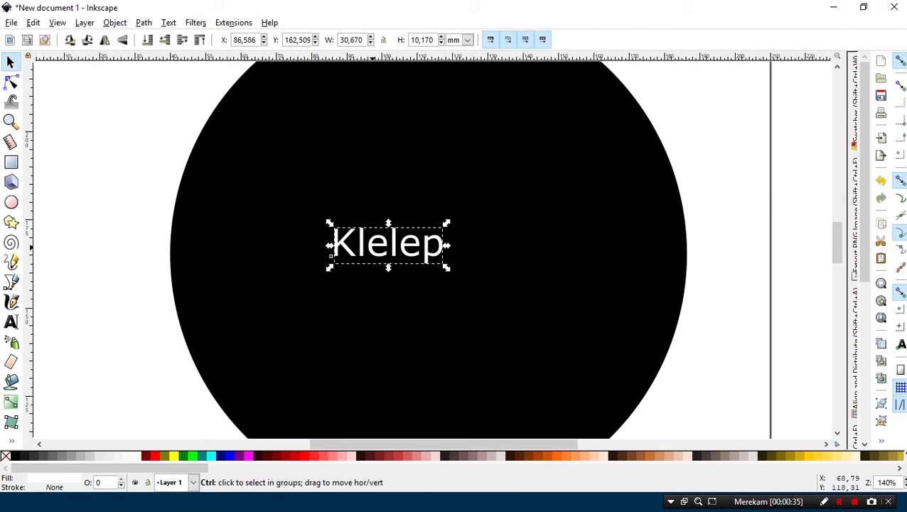
Retype the letters after K as 'LELEP' and scale the text to about 77.2 mm wide
{"action": "double_click", "coordinate": [365, 243]}
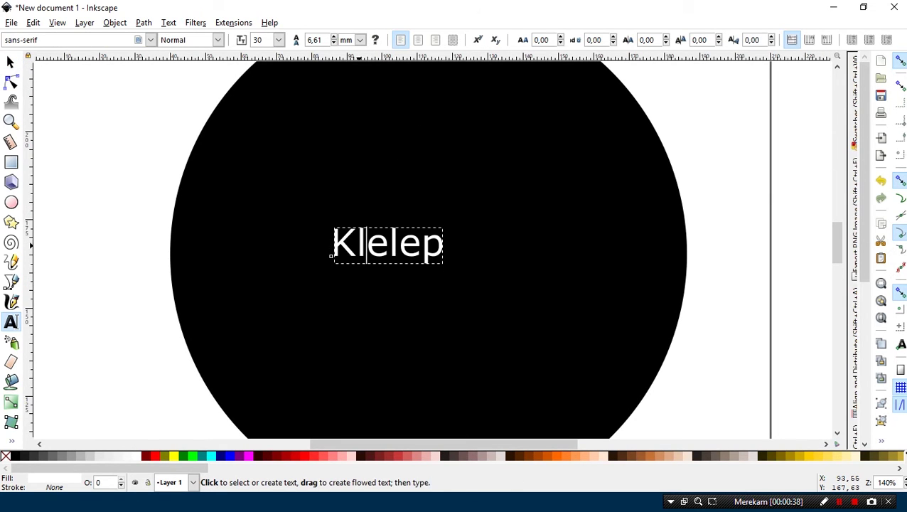
{"action": "key", "text": "Escape"}
{"action": "left_click_drag", "start_coordinate": [356, 243], "coordinate": [468, 243]}
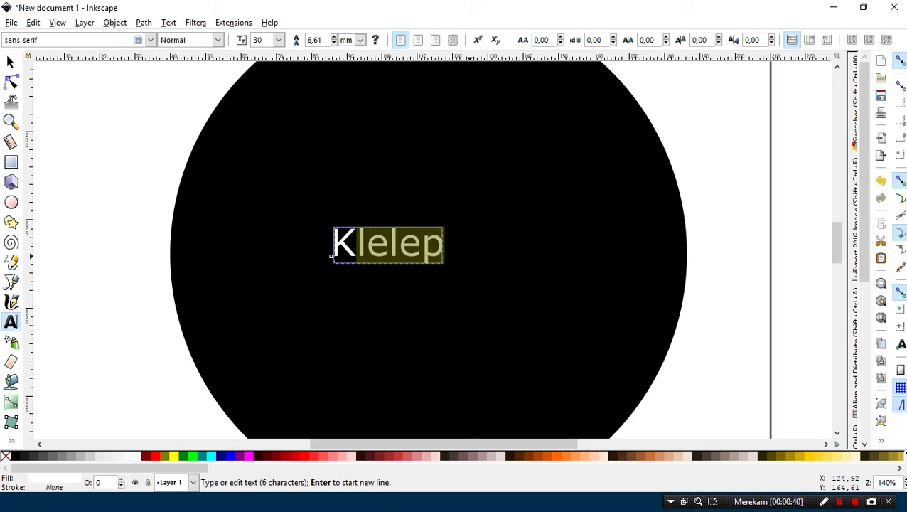
{"action": "type", "text": "LELE"}
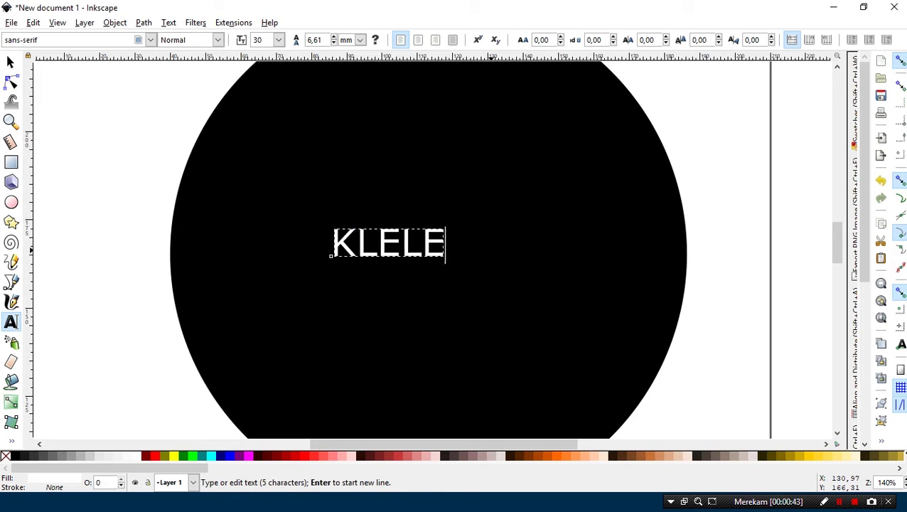
{"action": "type", "text": "P"}
{"action": "left_click", "coordinate": [10, 63]}
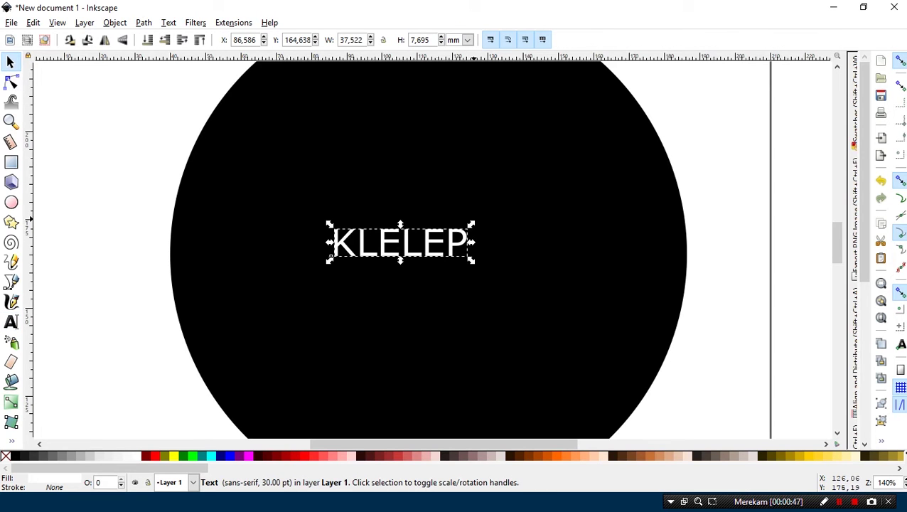
{"action": "left_click_drag", "start_coordinate": [471, 224], "coordinate": [519, 213]}
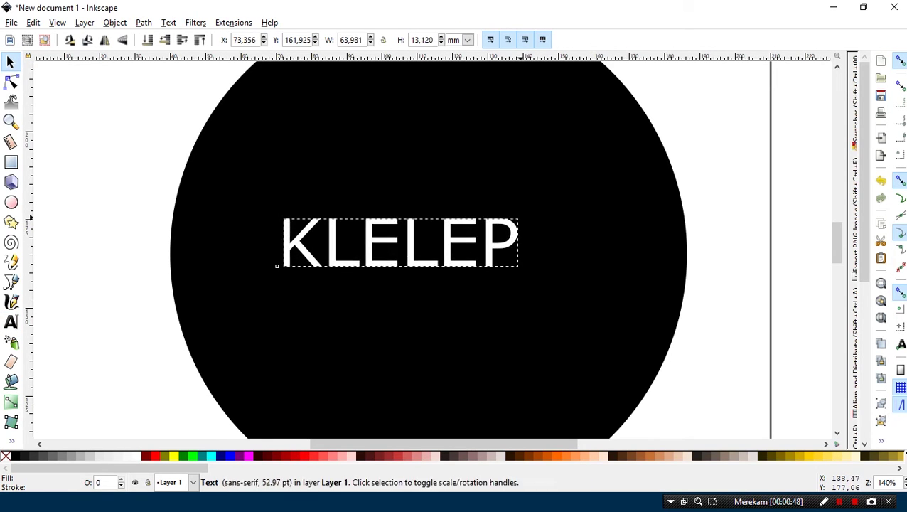
{"action": "left_click_drag", "start_coordinate": [519, 213], "coordinate": [543, 210]}
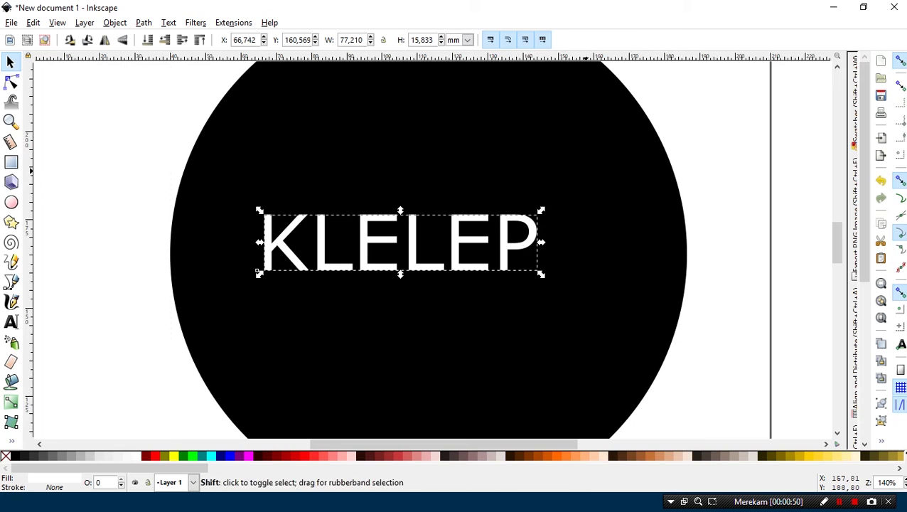
Select the text and circle together and centre KLELEP on both axes with Align and Distribute
{"action": "left_click", "coordinate": [587, 169], "text": "shift"}
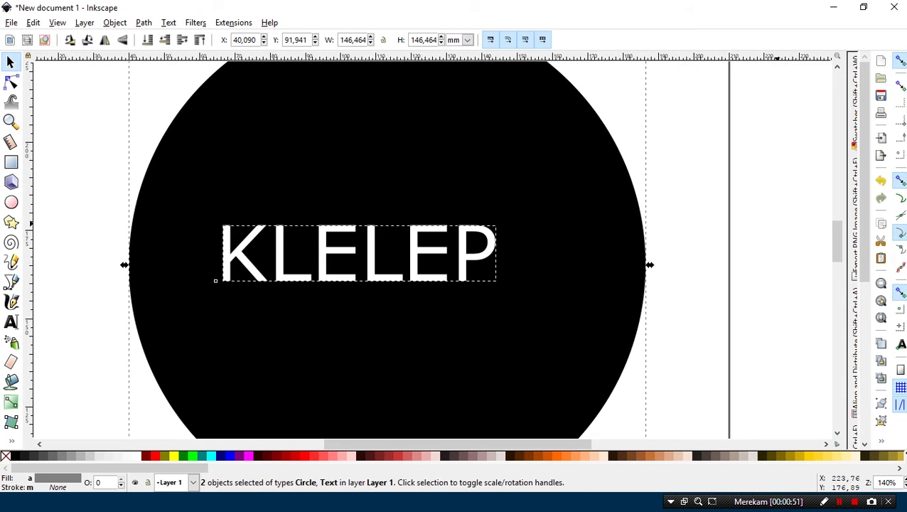
{"action": "left_click", "coordinate": [854, 213]}
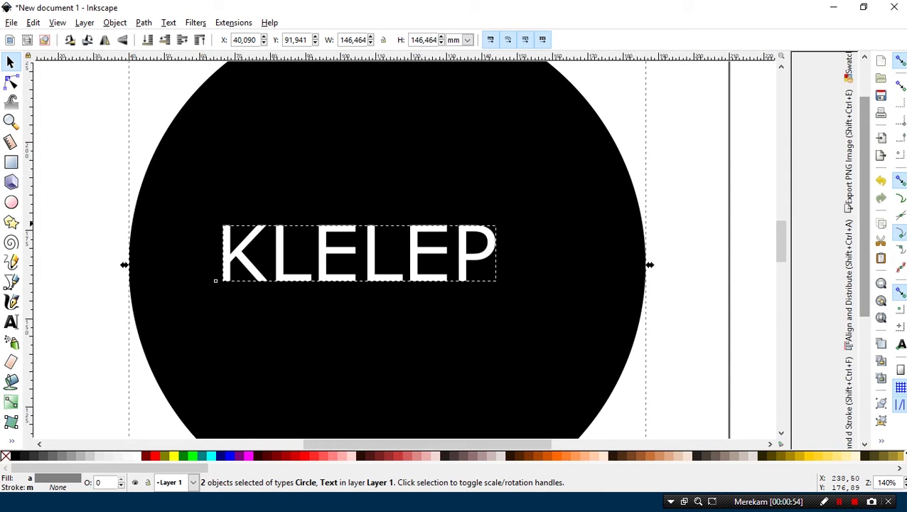
{"action": "scroll", "coordinate": [846, 249], "scroll_direction": "down", "scroll_amount": 3}
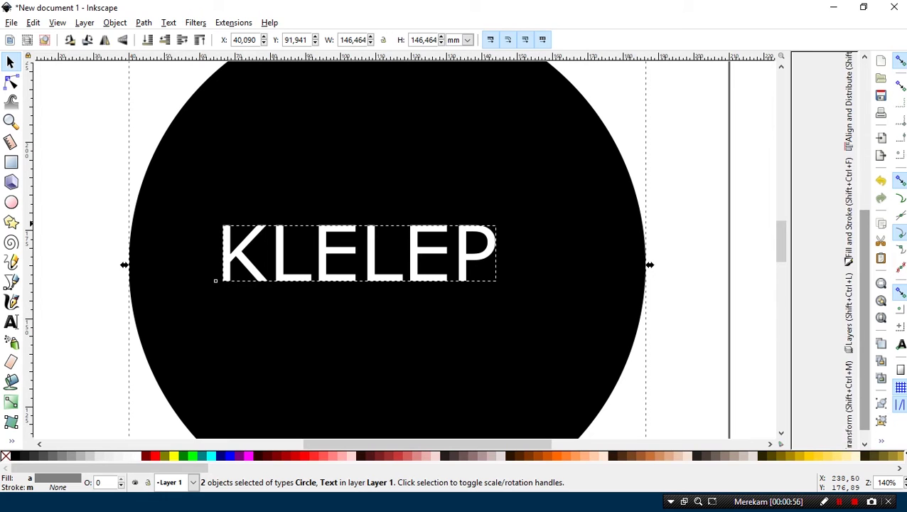
{"action": "key", "text": "ctrl+shift+a"}
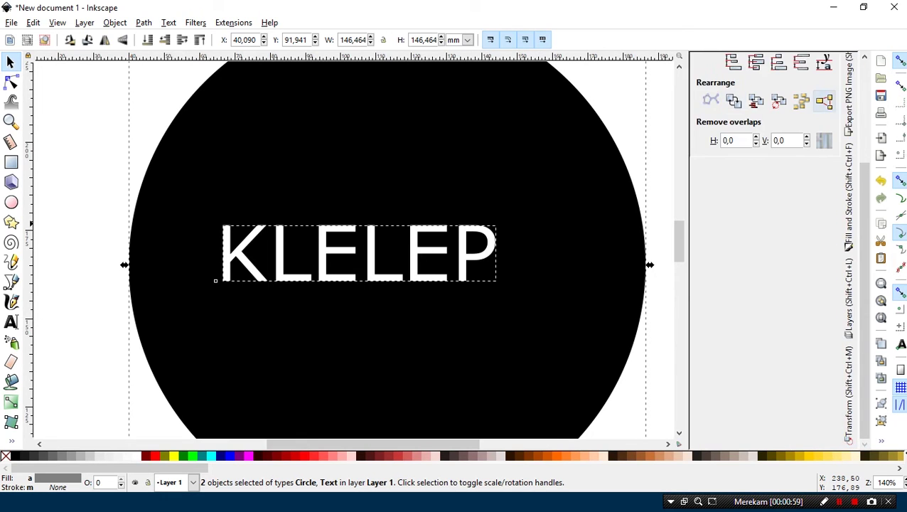
{"action": "left_click", "coordinate": [755, 121]}
{"action": "left_click", "coordinate": [755, 145]}
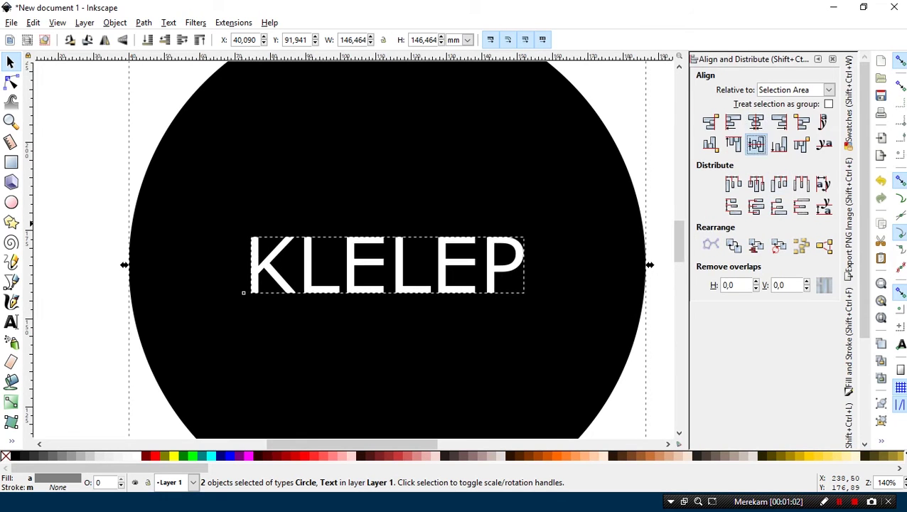
{"action": "key", "text": "Escape"}
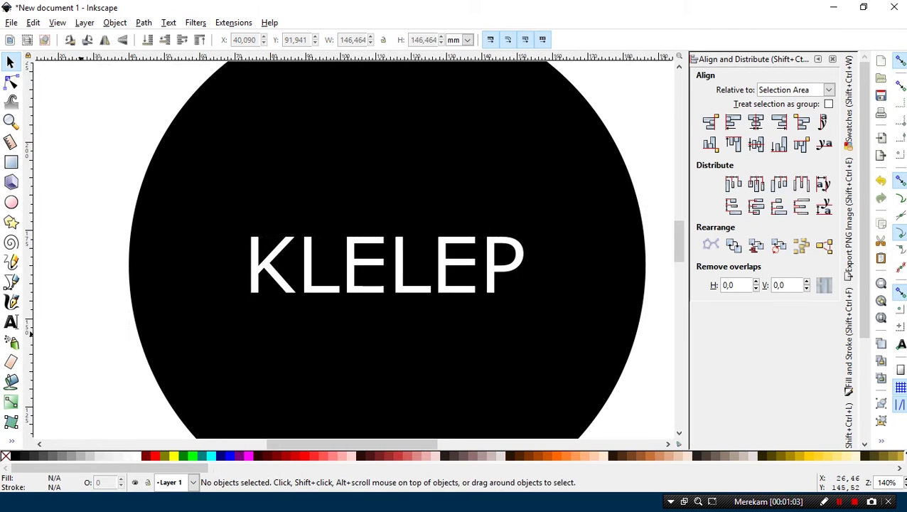
{"action": "scroll", "coordinate": [178, 256], "scroll_direction": "down", "scroll_amount": 2, "text": "ctrl"}
{"action": "scroll", "coordinate": [339, 250], "scroll_direction": "right", "scroll_amount": 1}
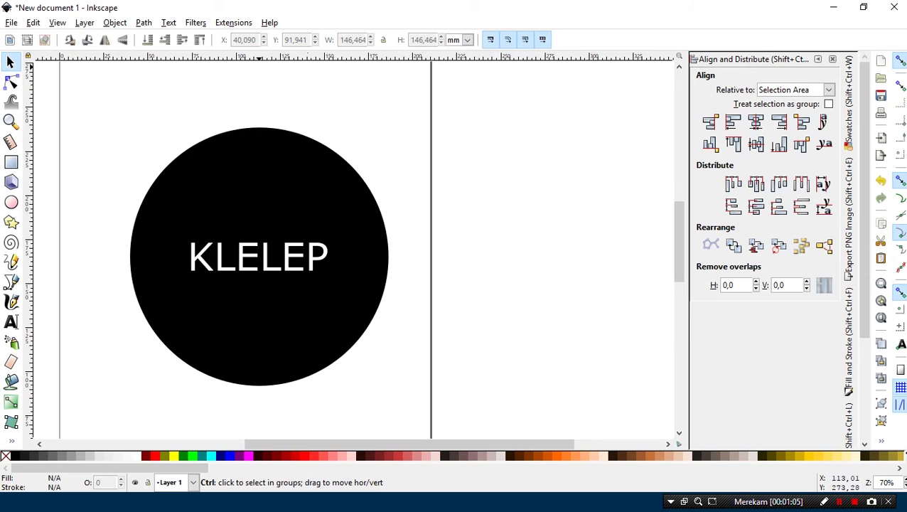
Drag a horizontal guide from the top ruler to the KLELEP baseline and zoom in to verify it
{"action": "left_click_drag", "start_coordinate": [263, 57], "coordinate": [258, 239]}
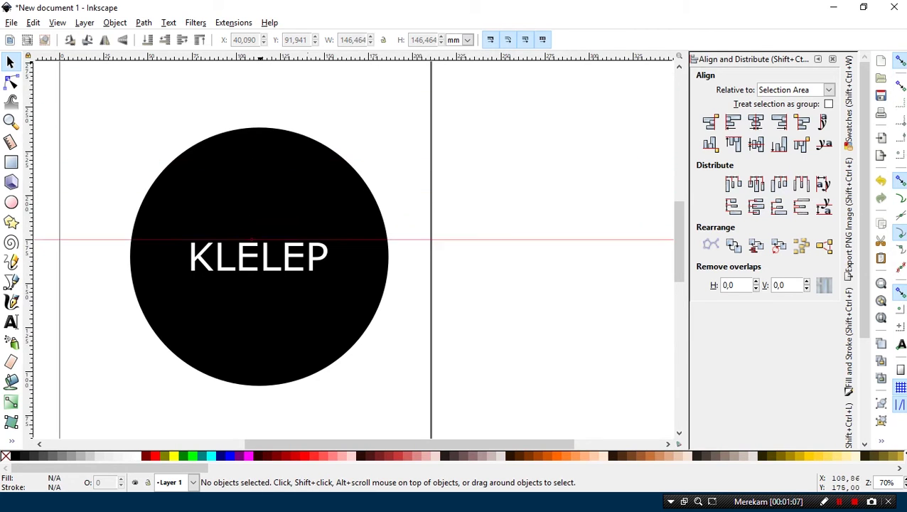
{"action": "left_click_drag", "start_coordinate": [252, 240], "coordinate": [252, 270]}
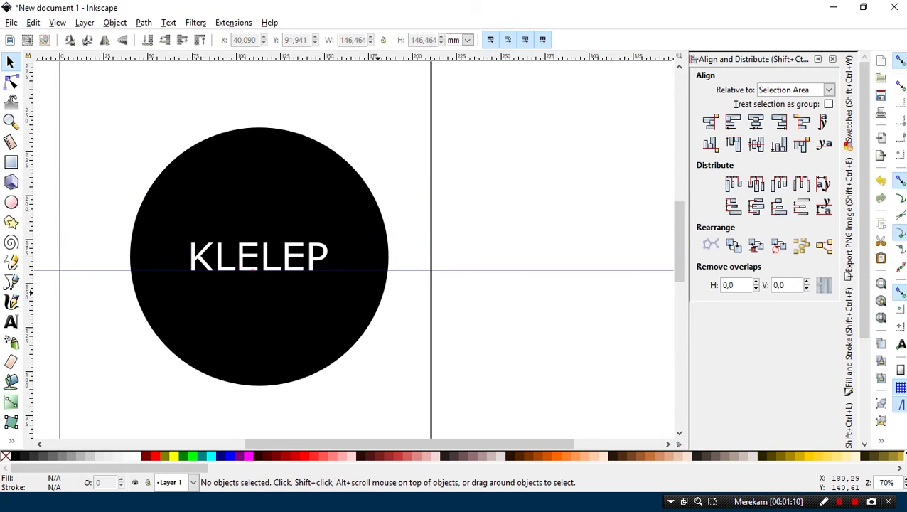
{"action": "scroll", "coordinate": [221, 290], "scroll_direction": "up", "scroll_amount": 1}
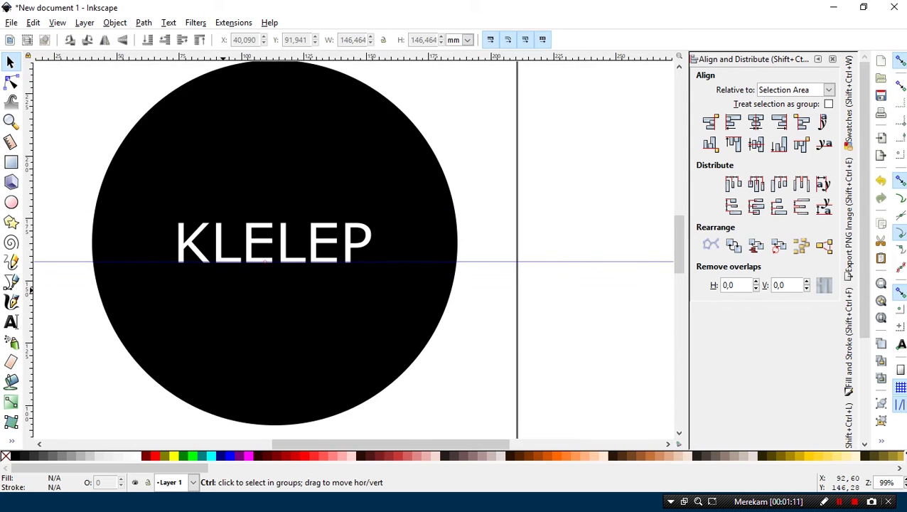
{"action": "scroll", "coordinate": [220, 292], "scroll_direction": "up", "scroll_amount": 1}
{"action": "scroll", "coordinate": [217, 289], "scroll_direction": "up", "scroll_amount": 2}
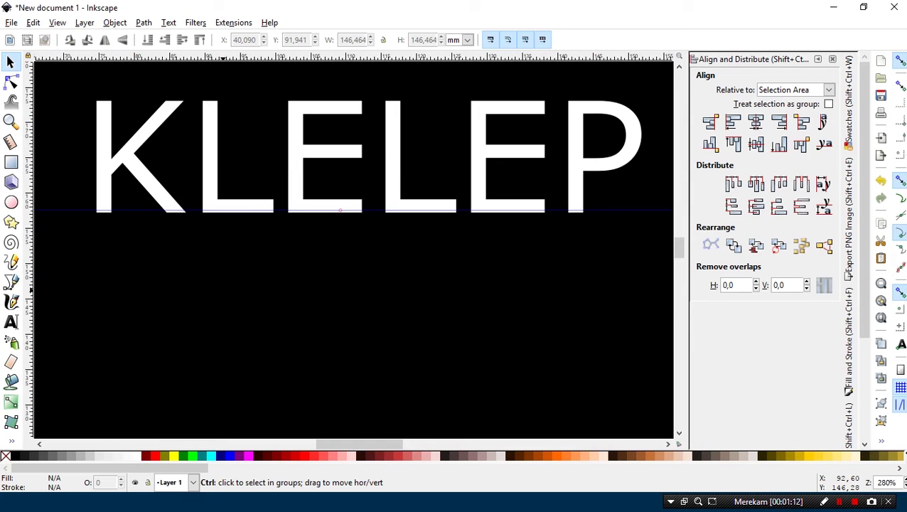
{"action": "scroll", "coordinate": [287, 211], "scroll_direction": "up", "scroll_amount": 2}
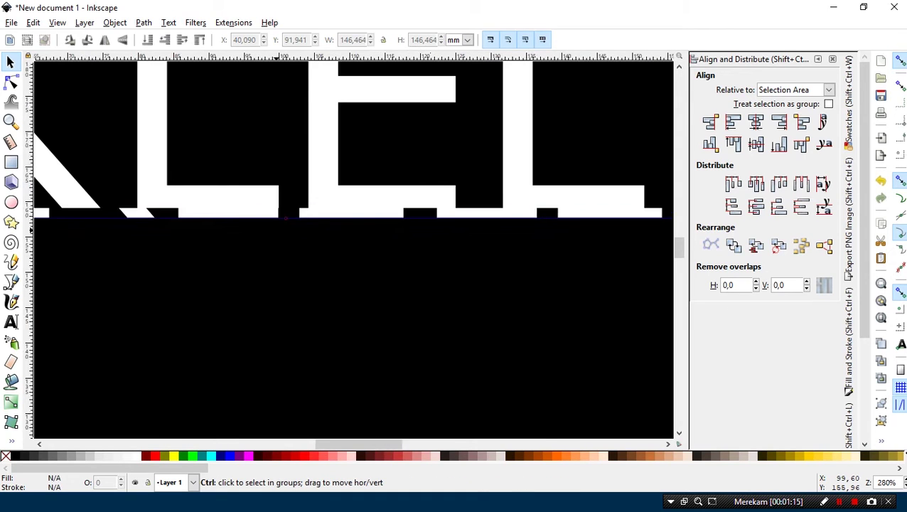
{"action": "scroll", "coordinate": [287, 216], "scroll_direction": "down", "scroll_amount": 4}
{"action": "scroll", "coordinate": [276, 231], "scroll_direction": "down", "scroll_amount": 2}
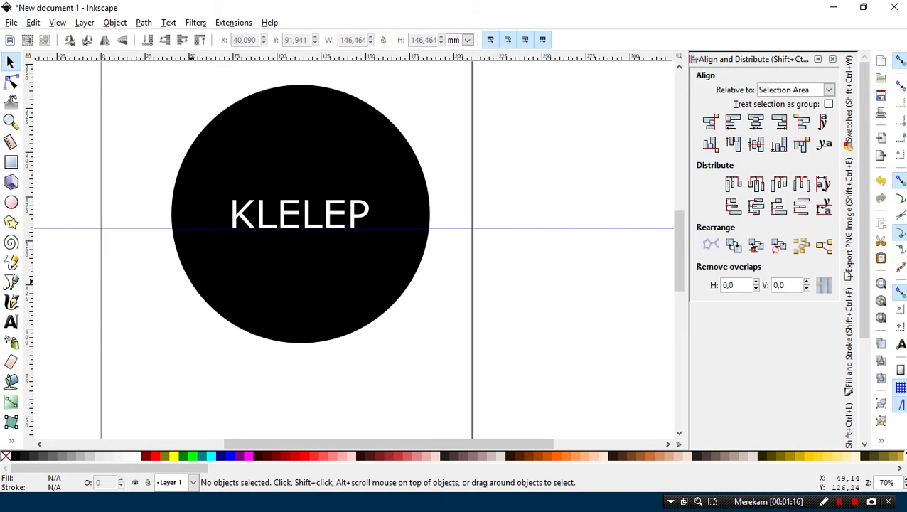
{"action": "scroll", "coordinate": [305, 227], "scroll_direction": "up", "scroll_amount": 1}
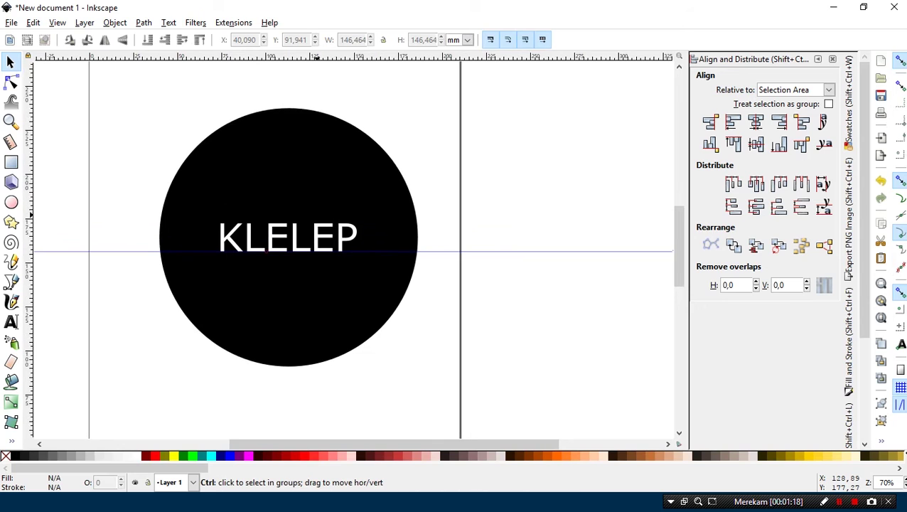
{"action": "scroll", "coordinate": [281, 252], "scroll_direction": "up", "scroll_amount": 1}
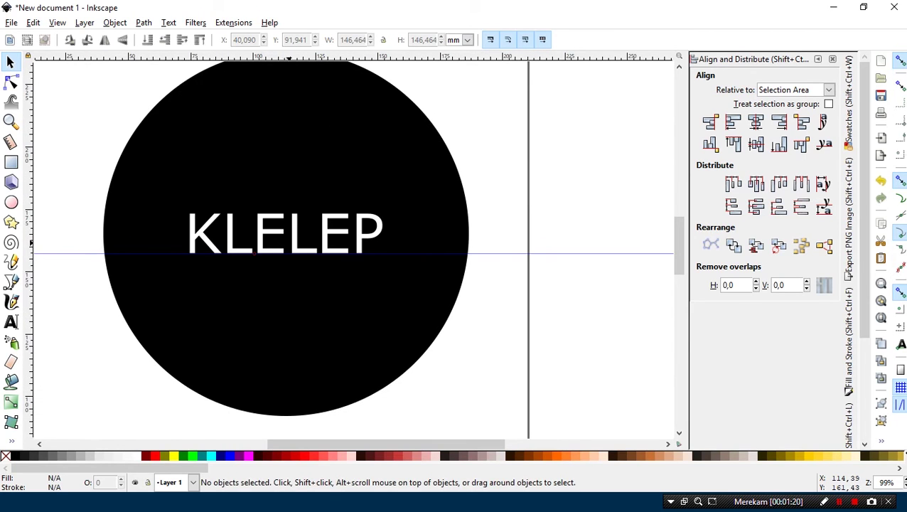
{"action": "right_click", "coordinate": [299, 212]}
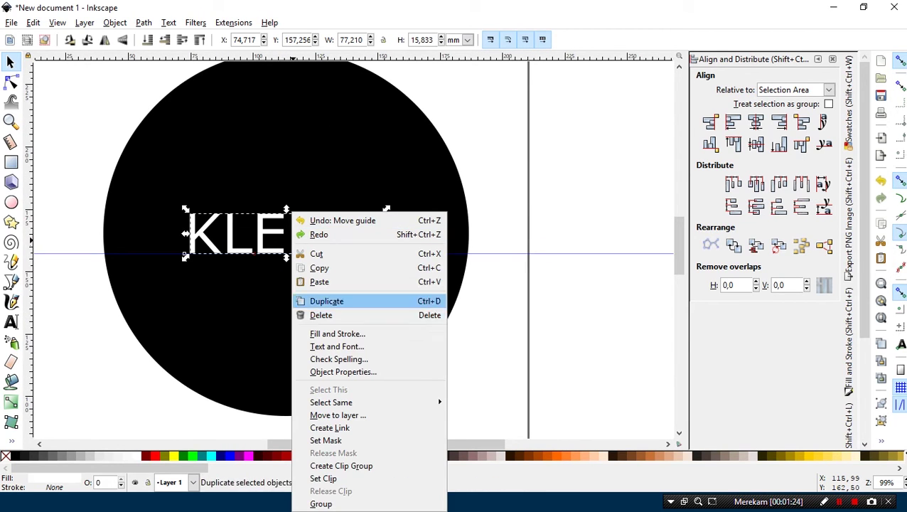
Duplicate the KLELEP text, colour the copy red, and select both stacked texts
{"action": "left_click", "coordinate": [305, 299]}
{"action": "scroll", "coordinate": [306, 240], "scroll_direction": "up", "scroll_amount": 1}
{"action": "scroll", "coordinate": [306, 240], "scroll_direction": "up", "scroll_amount": 1}
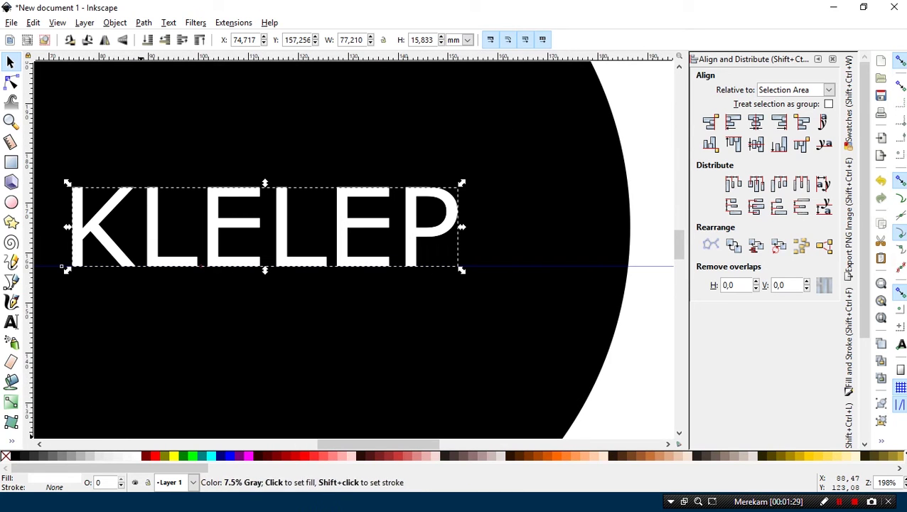
{"action": "left_click", "coordinate": [155, 455]}
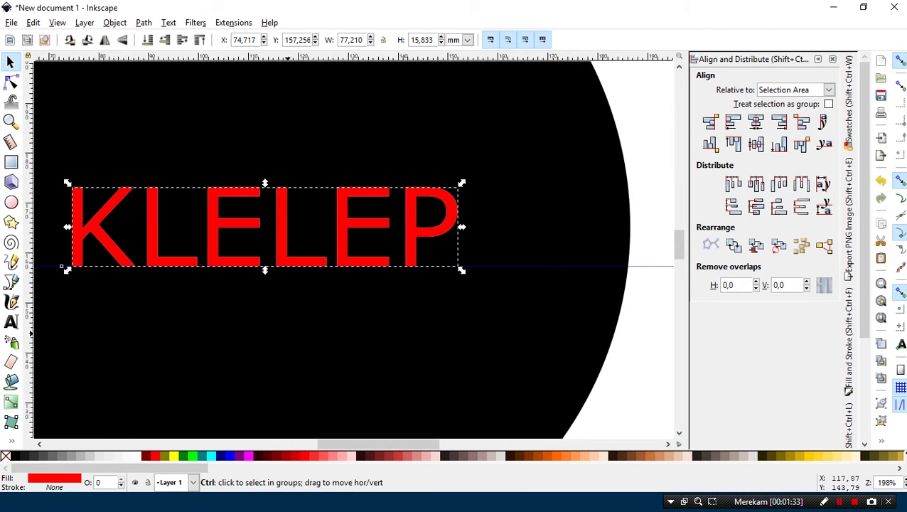
{"action": "scroll", "coordinate": [286, 335], "scroll_direction": "down", "scroll_amount": 2}
{"action": "left_click", "coordinate": [490, 377]}
{"action": "mouse_move", "coordinate": [474, 371]}
{"action": "left_mouse_down"}
{"action": "mouse_move", "coordinate": [506, 382]}
{"action": "mouse_move", "coordinate": [152, 228]}
{"action": "left_mouse_up"}
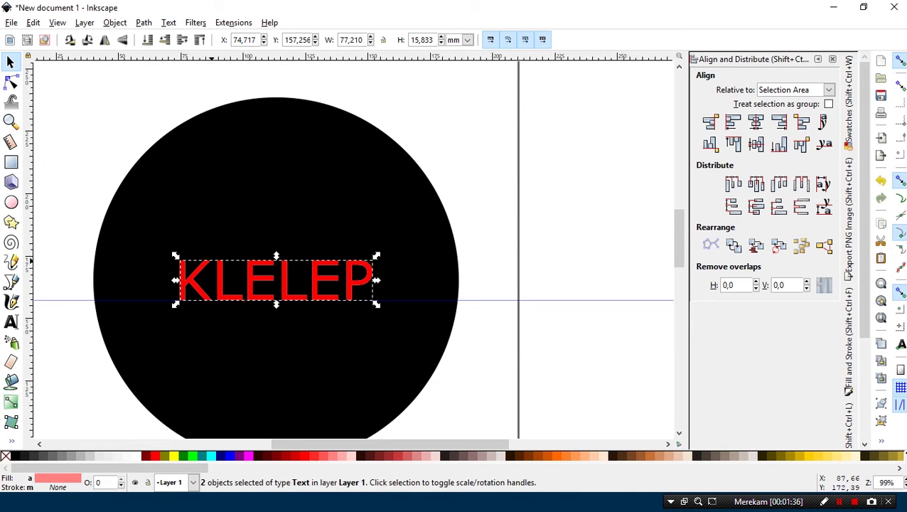
Rotate both stacked KLELEP texts about 17° clockwise, then deselect
{"action": "scroll", "coordinate": [208, 255], "scroll_direction": "up", "scroll_amount": 1}
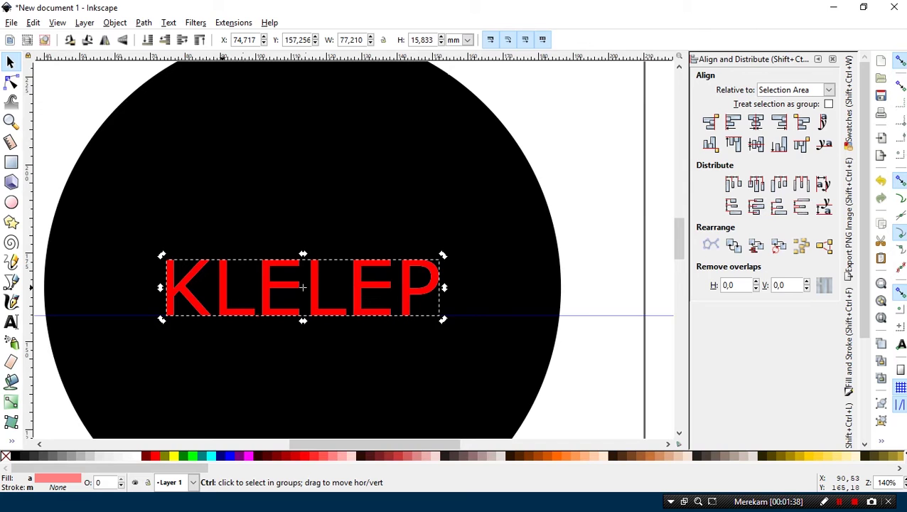
{"action": "left_click_drag", "start_coordinate": [443, 319], "coordinate": [454, 329]}
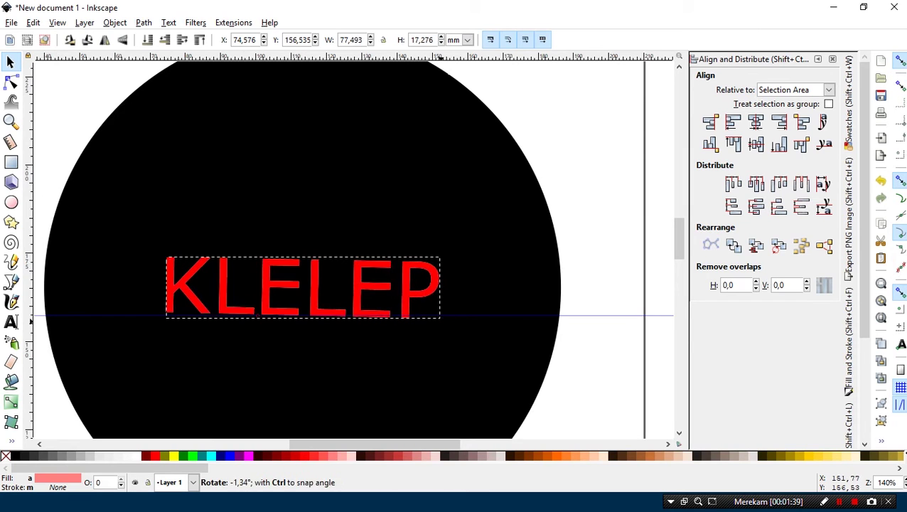
{"action": "key", "text": "ctrl+z"}
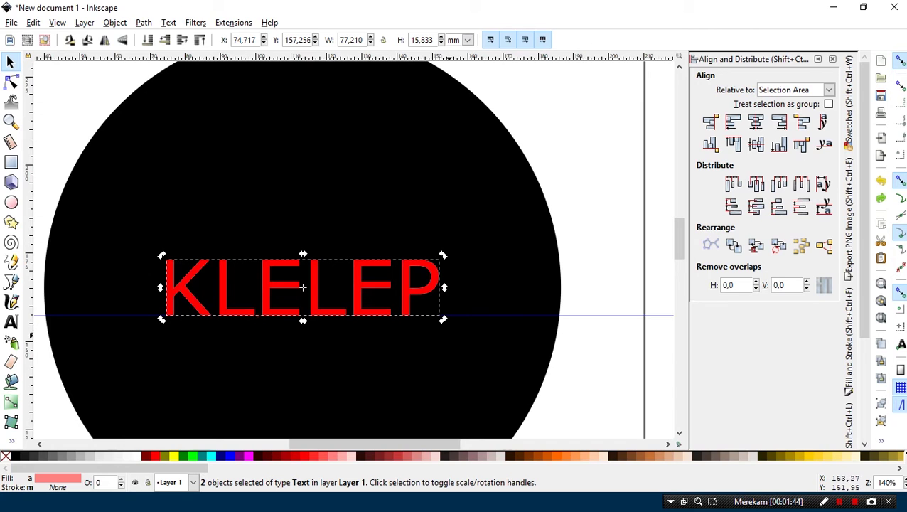
{"action": "left_click_drag", "start_coordinate": [442, 320], "coordinate": [436, 341]}
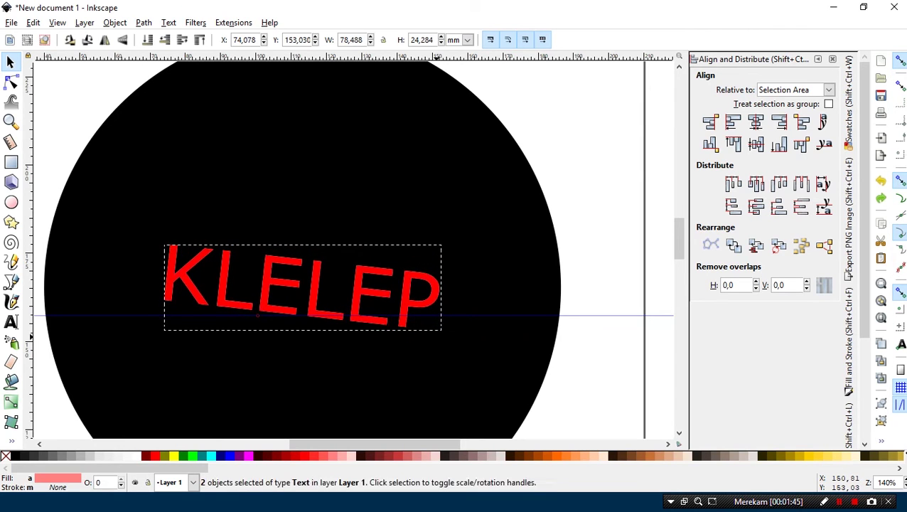
{"action": "left_click_drag", "start_coordinate": [435, 341], "coordinate": [433, 375]}
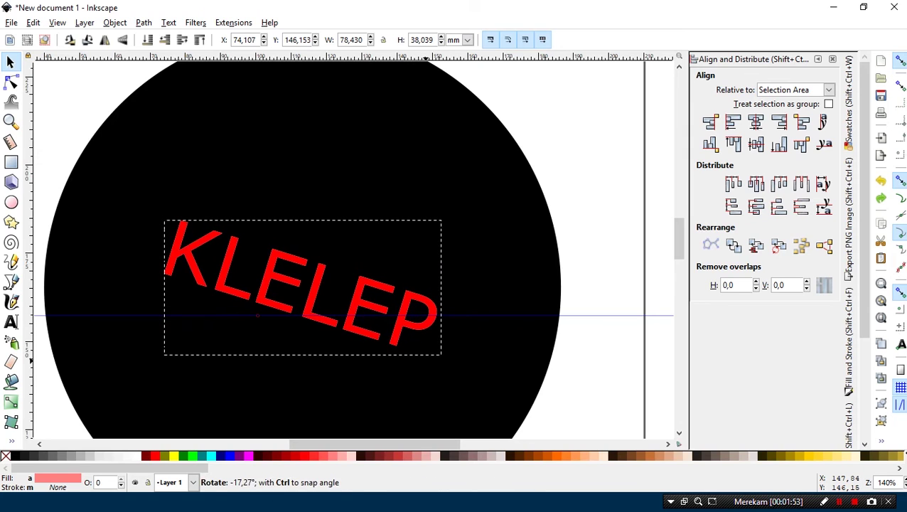
{"action": "left_click", "coordinate": [303, 286]}
{"action": "key", "text": "Escape"}
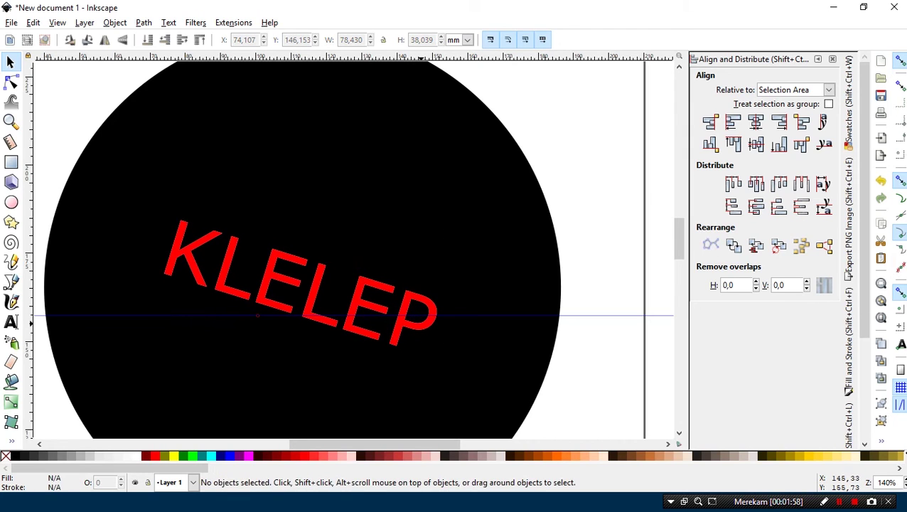
{"action": "scroll", "coordinate": [353, 272], "scroll_direction": "up", "scroll_amount": 1}
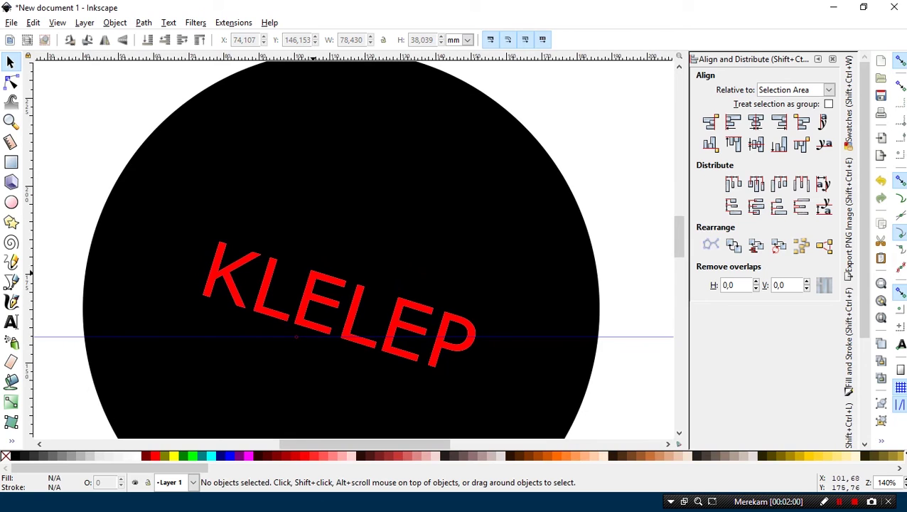
Draw a red 121.897 × 48.948 mm rectangle over the upper text, its bottom edge on the guide
{"action": "left_click", "coordinate": [11, 162]}
{"action": "left_click_drag", "start_coordinate": [84, 163], "coordinate": [512, 336]}
{"action": "scroll", "coordinate": [282, 371], "scroll_direction": "up", "scroll_amount": 4, "text": "ctrl"}
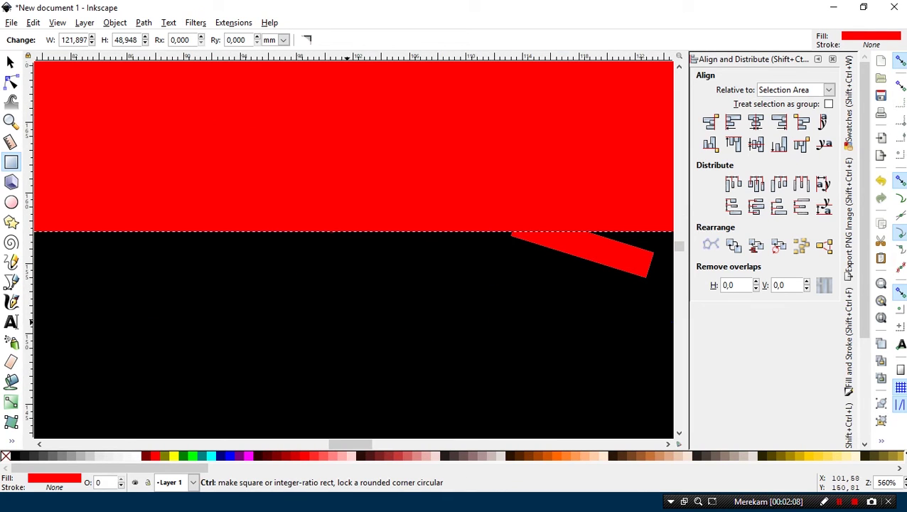
{"action": "scroll", "coordinate": [353, 249], "scroll_direction": "right", "scroll_amount": 3}
{"action": "scroll", "coordinate": [353, 249], "scroll_direction": "down", "scroll_amount": 2, "text": "ctrl"}
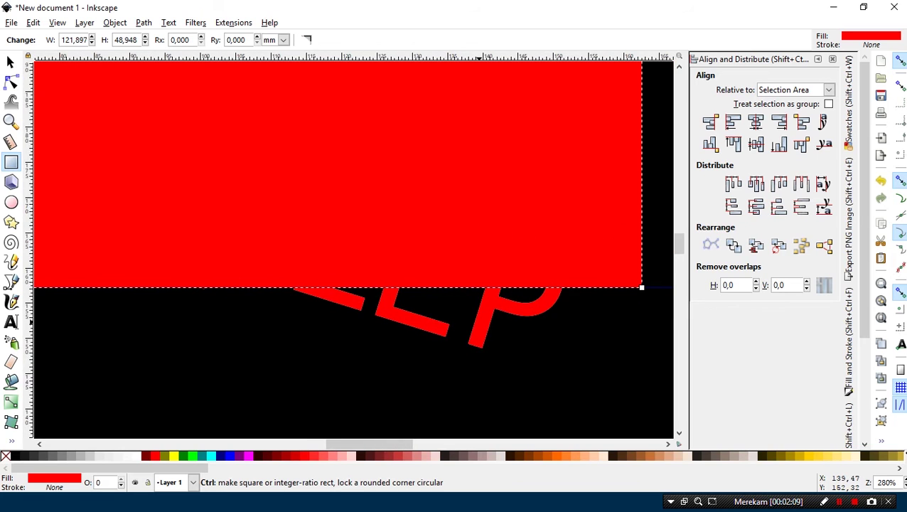
{"action": "scroll", "coordinate": [353, 248], "scroll_direction": "up", "scroll_amount": 3, "text": "ctrl"}
{"action": "scroll", "coordinate": [288, 275], "scroll_direction": "up", "scroll_amount": 2, "text": "ctrl"}
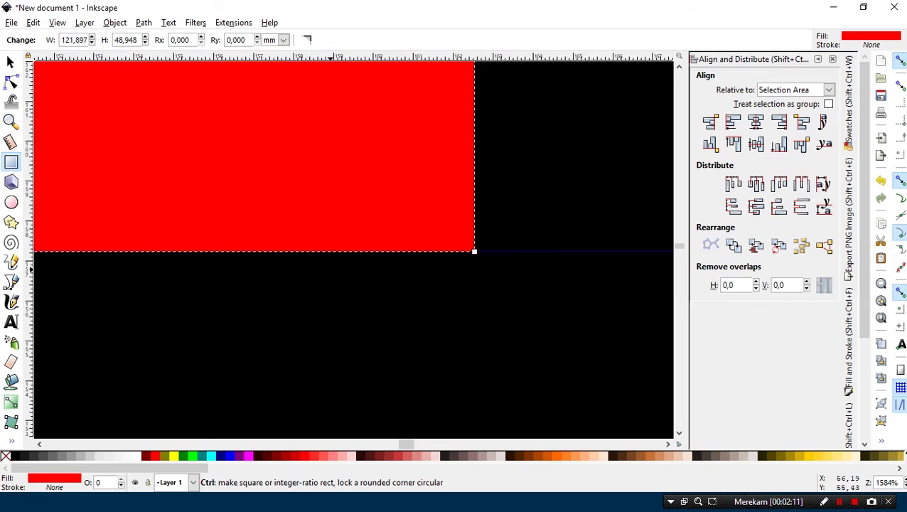
{"action": "scroll", "coordinate": [334, 269], "scroll_direction": "up", "scroll_amount": 3, "text": "ctrl"}
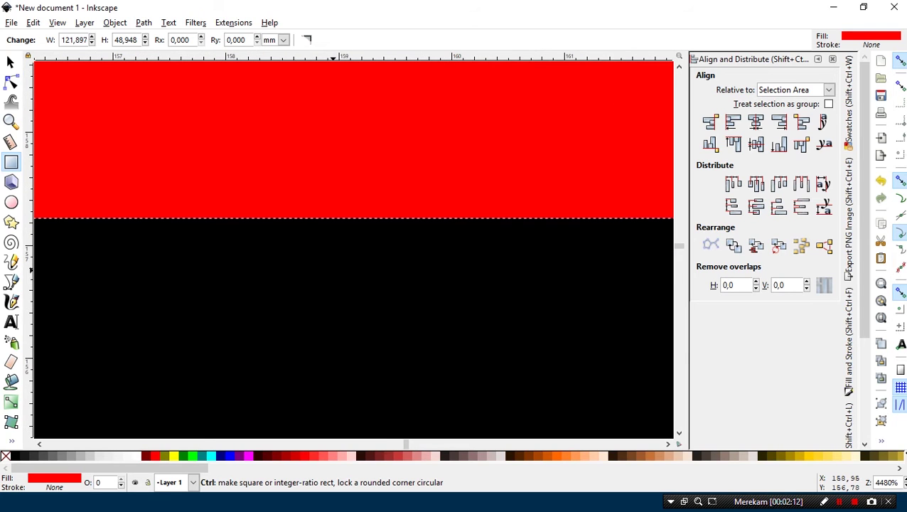
{"action": "scroll", "coordinate": [334, 269], "scroll_direction": "down", "scroll_amount": 3, "text": "ctrl"}
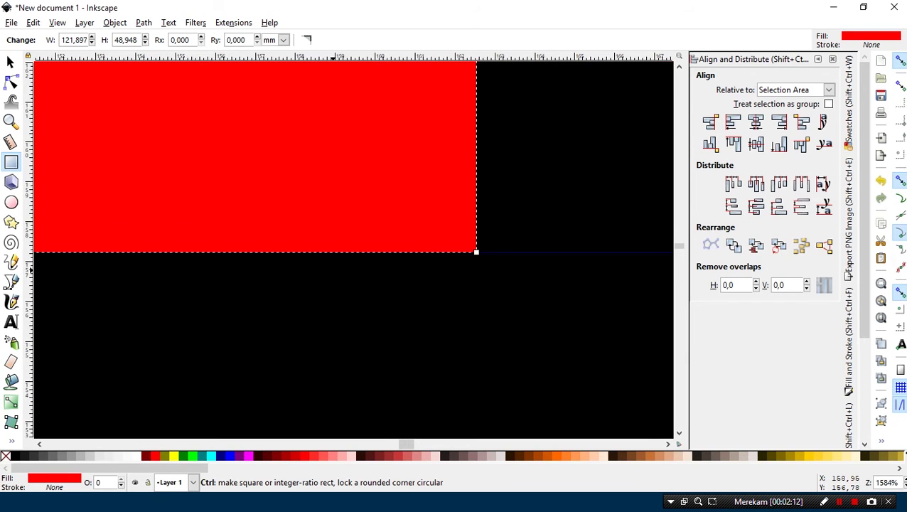
{"action": "scroll", "coordinate": [333, 269], "scroll_direction": "down", "scroll_amount": 6, "text": "ctrl"}
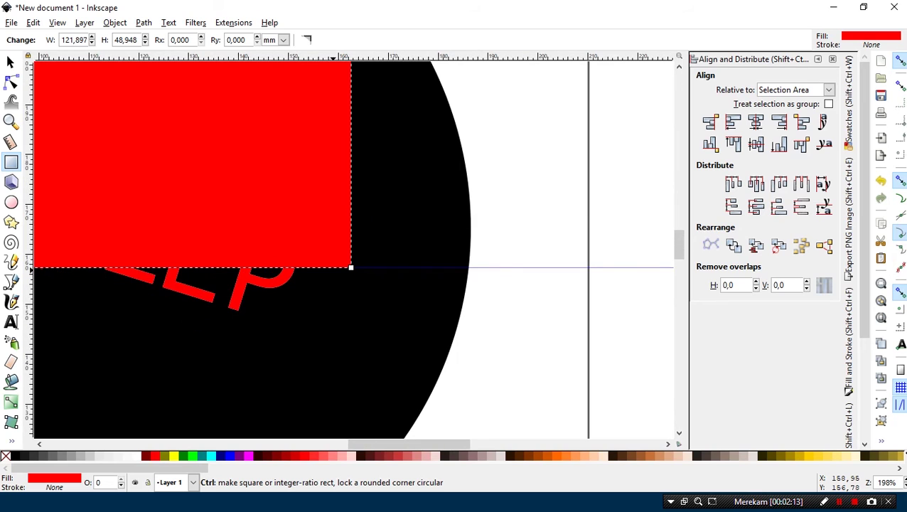
{"action": "key", "text": "space"}
{"action": "left_click_drag", "start_coordinate": [353, 269], "coordinate": [441, 322]}
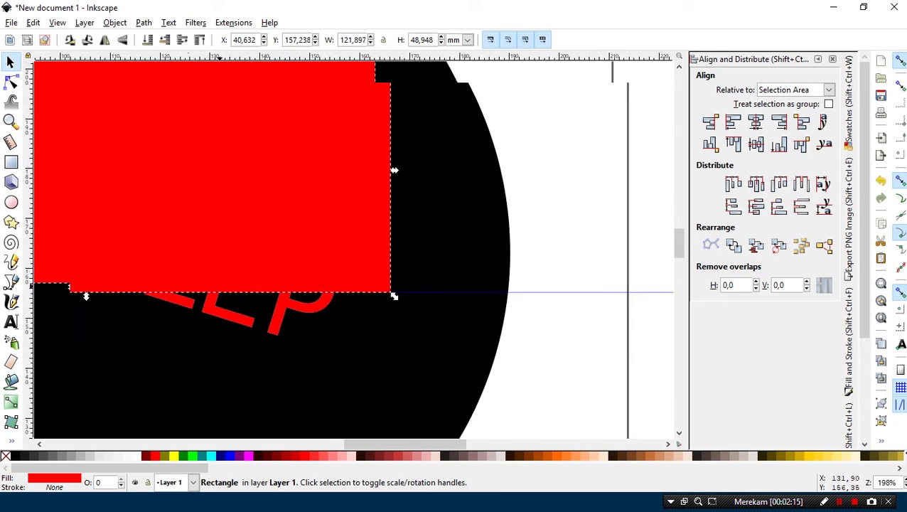
Subtract the rectangle from the red KLELEP copy with Path > Difference, leaving only its lower parts
{"action": "left_click", "coordinate": [321, 348], "text": "shift"}
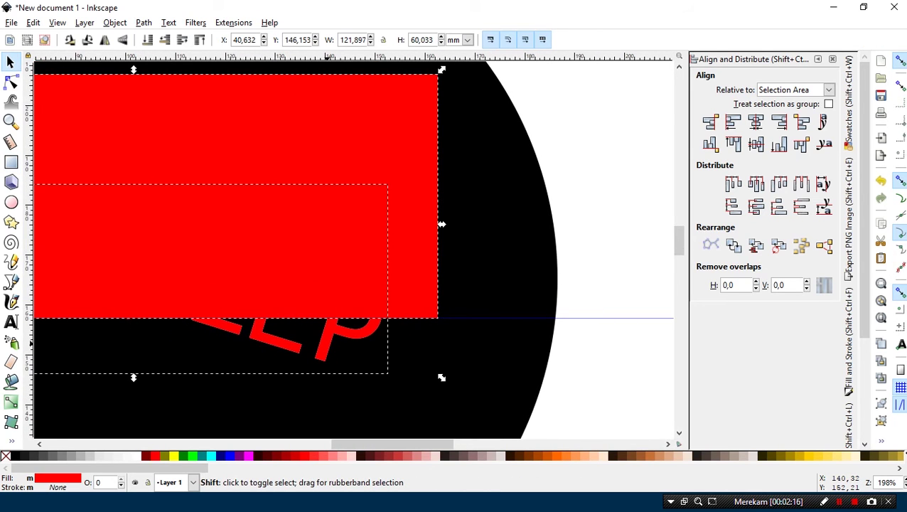
{"action": "right_click", "coordinate": [325, 344]}
{"action": "key", "text": "Escape"}
{"action": "key", "text": "alt+p"}
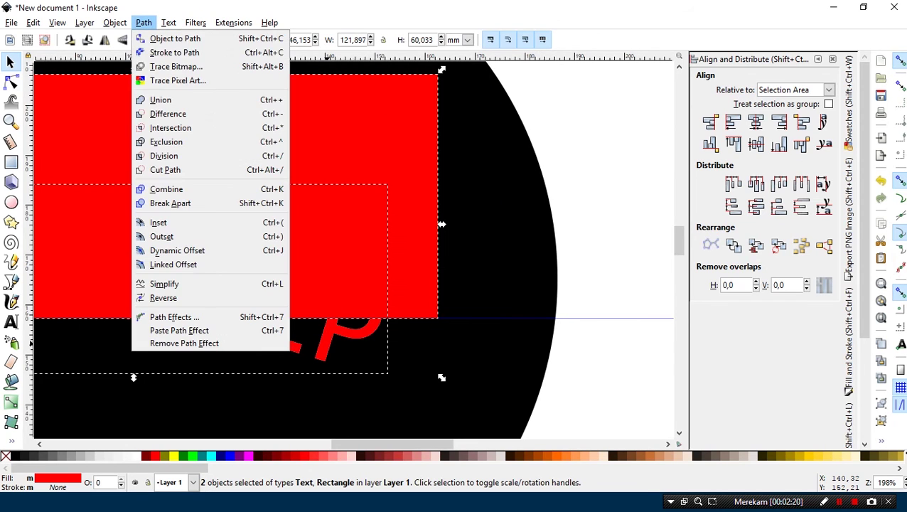
{"action": "key", "text": "Escape"}
{"action": "key", "text": "ctrl+minus"}
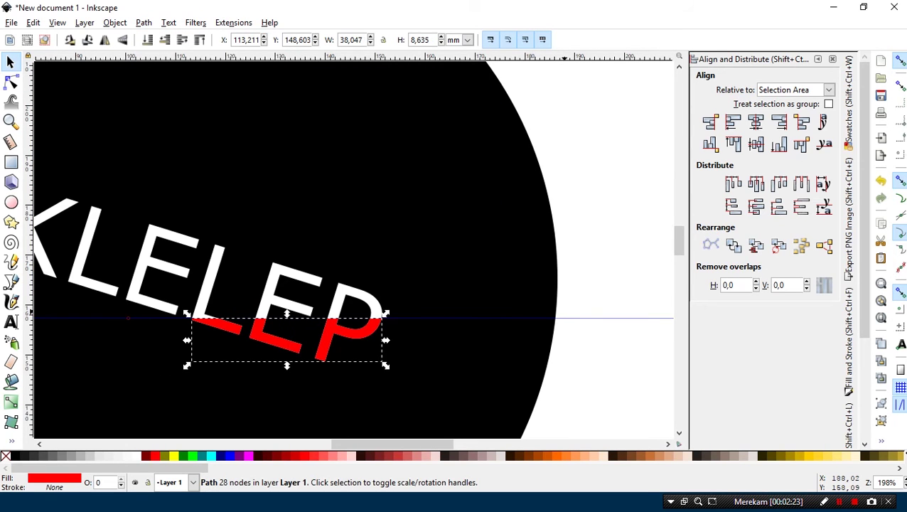
{"action": "key", "text": "Escape"}
{"action": "scroll", "coordinate": [352, 249], "scroll_direction": "left", "scroll_amount": 5}
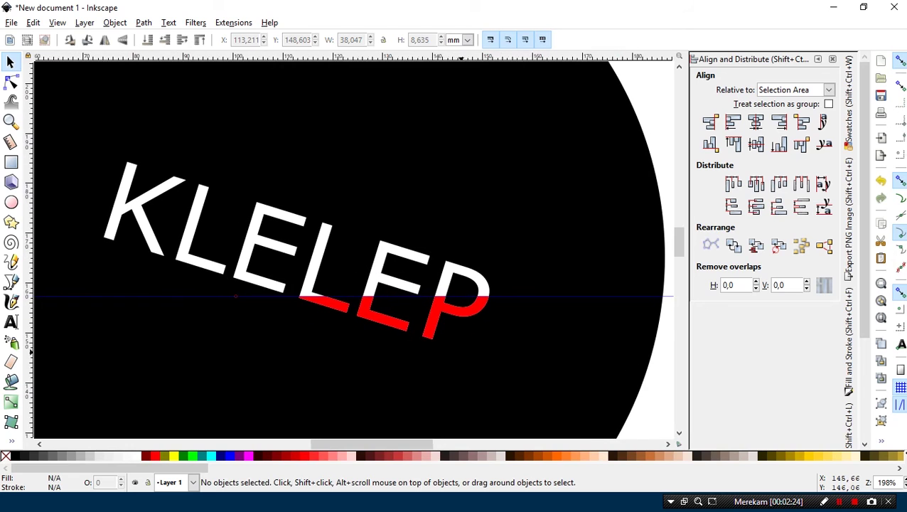
{"action": "left_click", "coordinate": [269, 242]}
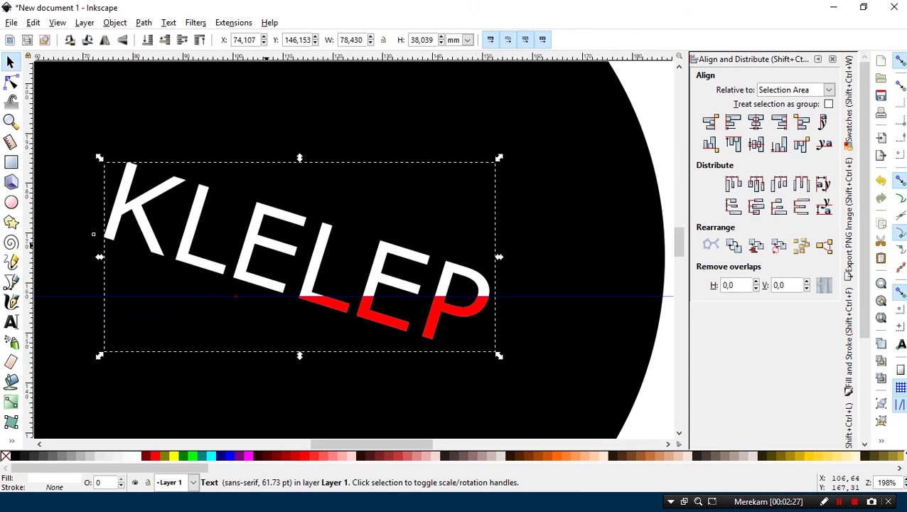
Draw a red rectangle from the guide down over the lower part of the KLELEP text
{"action": "left_click", "coordinate": [10, 162]}
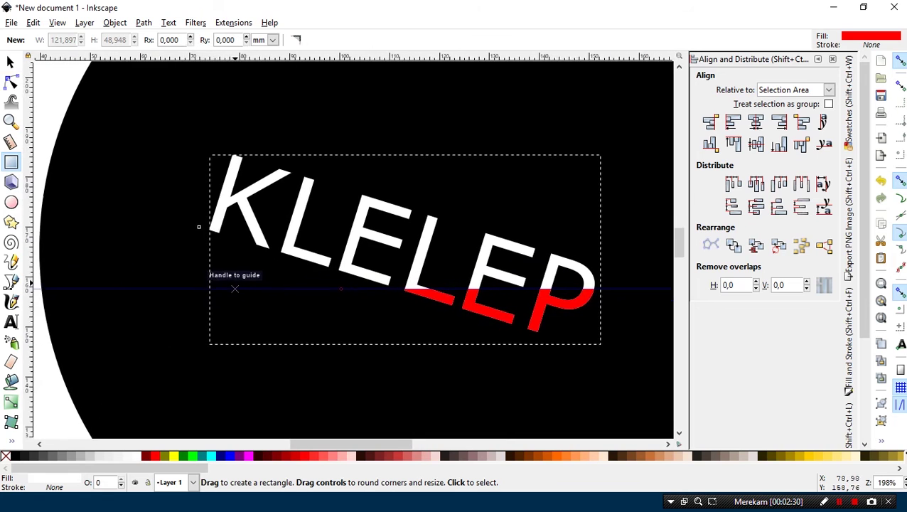
{"action": "left_click_drag", "start_coordinate": [93, 233], "coordinate": [177, 212]}
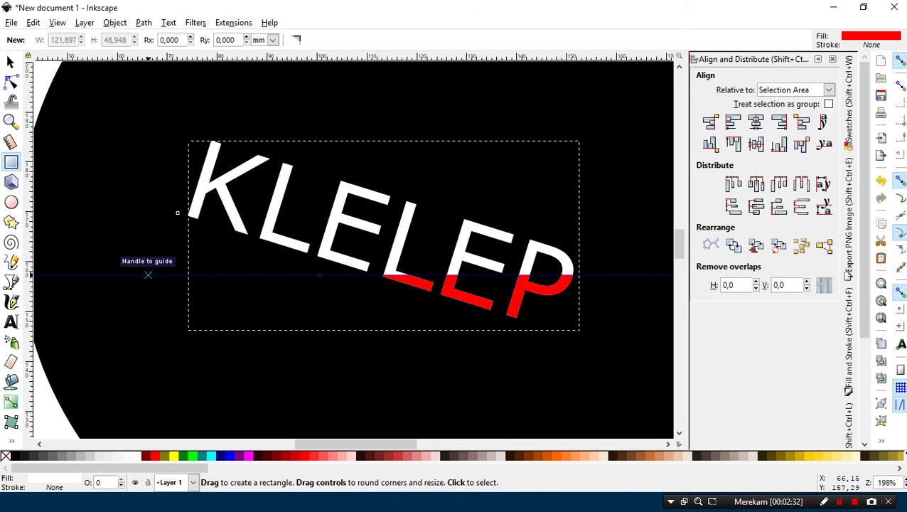
{"action": "left_click_drag", "start_coordinate": [147, 275], "coordinate": [502, 352]}
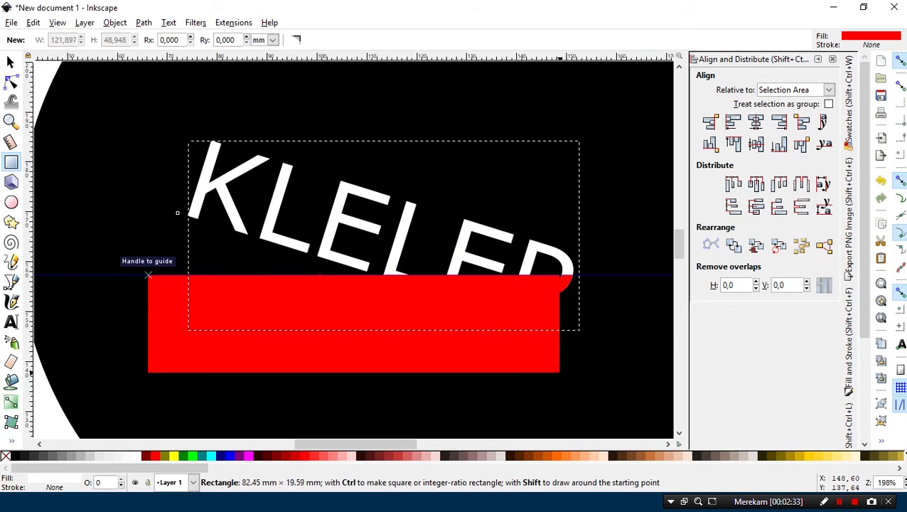
{"action": "left_click_drag", "start_coordinate": [502, 352], "coordinate": [608, 391]}
Select the new rectangle together with the white KLELEP text
{"action": "left_click", "coordinate": [11, 62]}
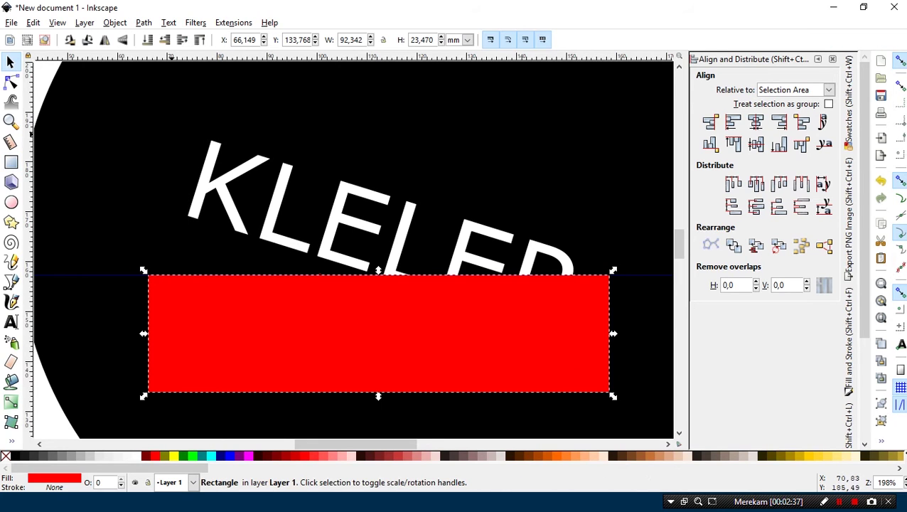
{"action": "left_click", "coordinate": [179, 211], "text": "shift"}
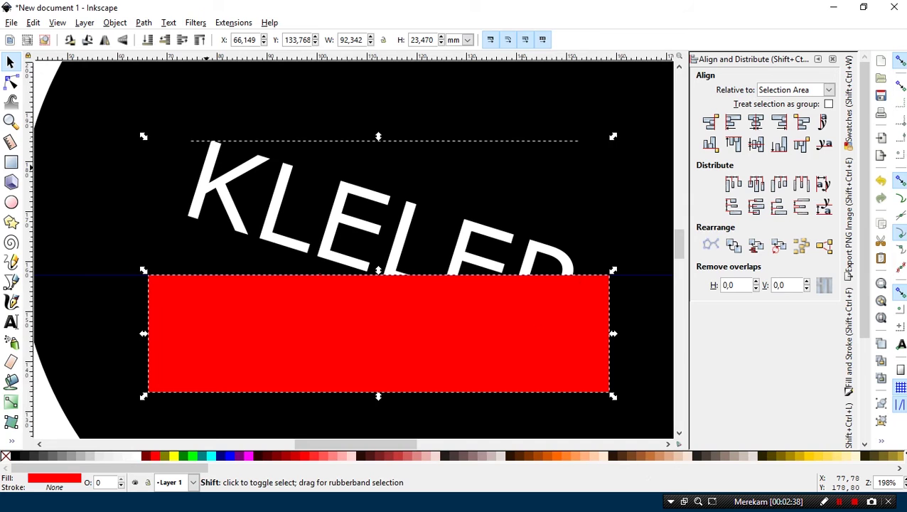
{"action": "right_click", "coordinate": [177, 212]}
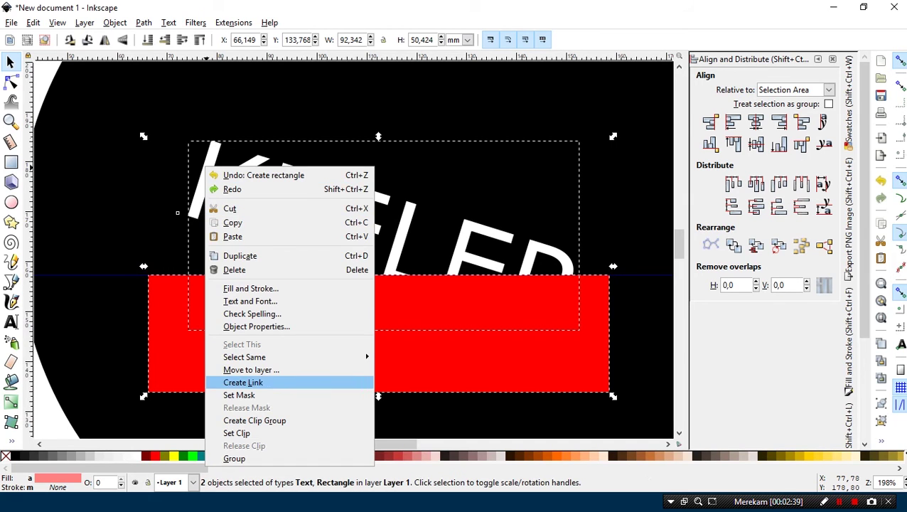
Clip the white text to the rectangle and paste an identical KLELEP copy in place over it
{"action": "left_click", "coordinate": [237, 433]}
{"action": "key", "text": "ctrl"}
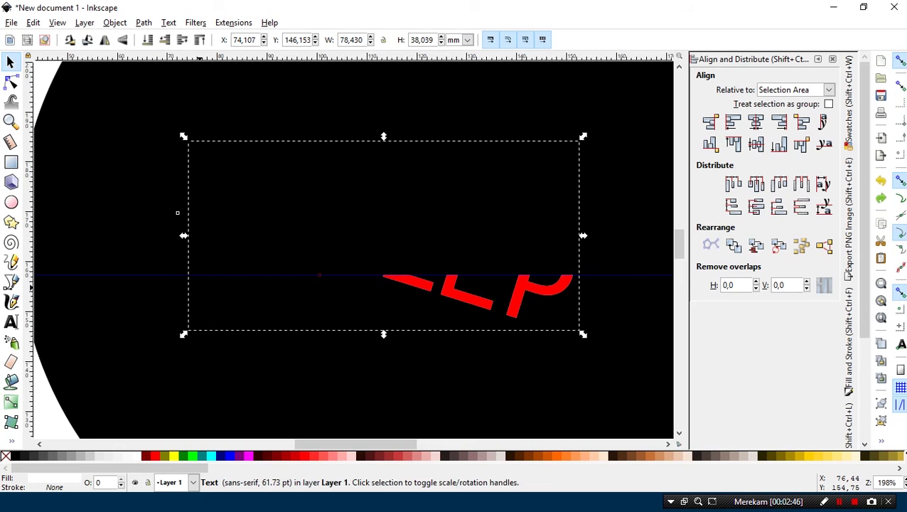
{"action": "left_click", "coordinate": [331, 263]}
{"action": "key", "text": "Tab"}
{"action": "key", "text": "ctrl+v"}
{"action": "key", "text": "ctrl+alt+v"}
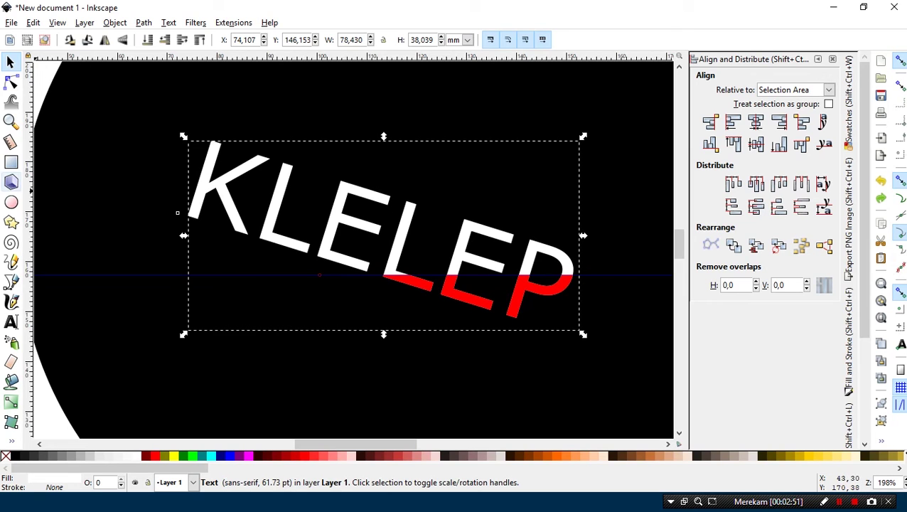
{"action": "key", "text": "r"}
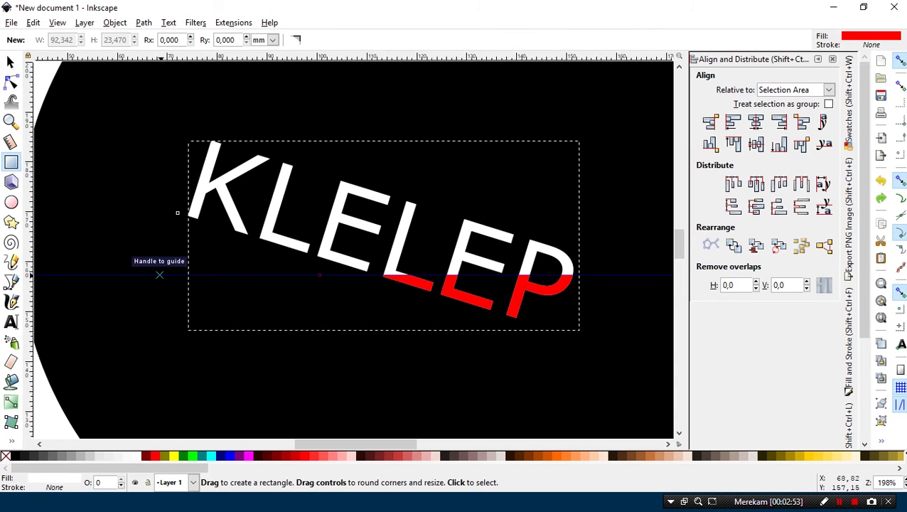
Subtract a second rectangle below the guide from the white KLELEP copy using Path > Difference
{"action": "left_click_drag", "start_coordinate": [159, 274], "coordinate": [594, 375]}
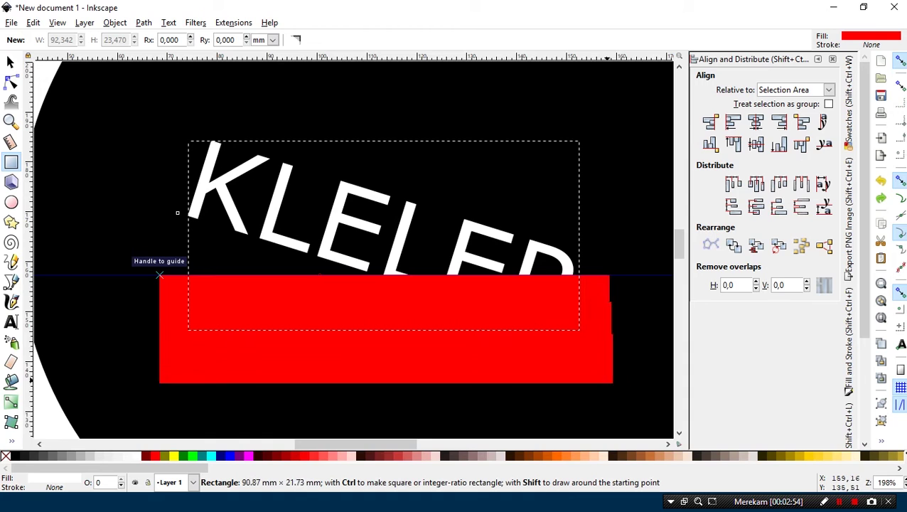
{"action": "left_click_drag", "start_coordinate": [593, 375], "coordinate": [630, 417]}
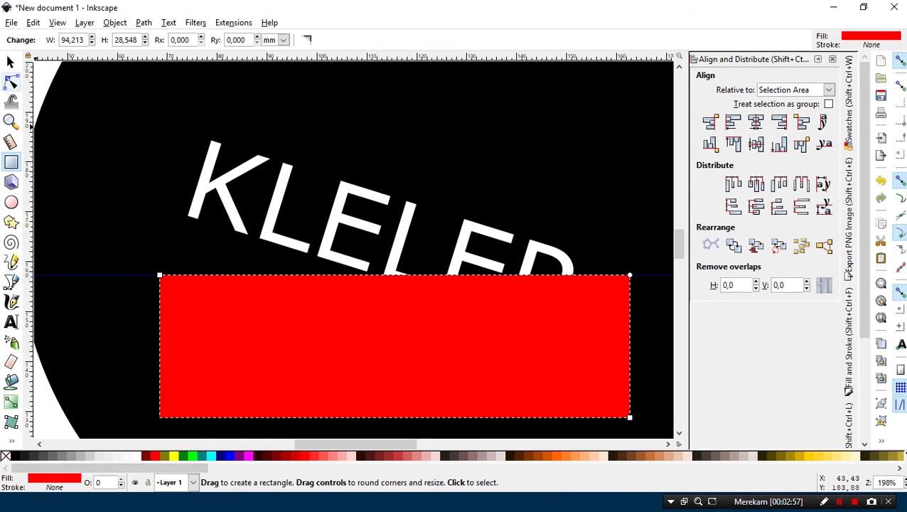
{"action": "left_click", "coordinate": [11, 62]}
{"action": "left_click", "coordinate": [178, 210], "text": "shift"}
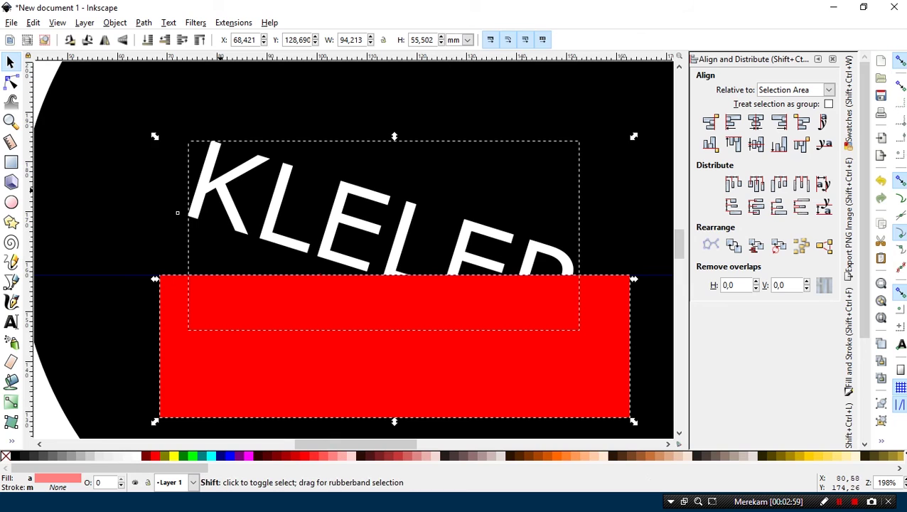
{"action": "left_click", "coordinate": [168, 114]}
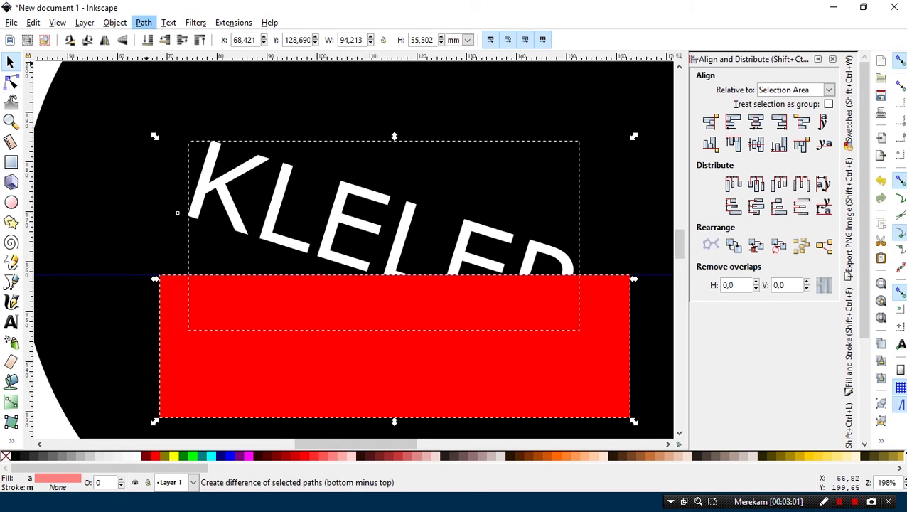
{"action": "left_click", "coordinate": [233, 87]}
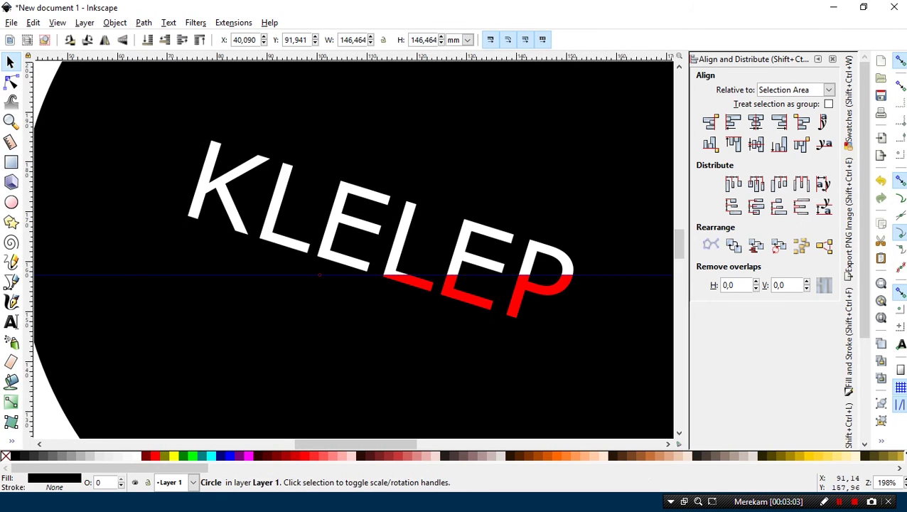
{"action": "scroll", "coordinate": [249, 142], "scroll_direction": "down", "scroll_amount": 2, "text": "ctrl"}
{"action": "scroll", "coordinate": [273, 239], "scroll_direction": "down", "scroll_amount": 1, "text": "ctrl"}
Make the red lower part of LEP below the guide white
{"action": "key", "text": "Escape"}
{"action": "scroll", "coordinate": [327, 248], "scroll_direction": "up", "scroll_amount": 2, "text": "ctrl"}
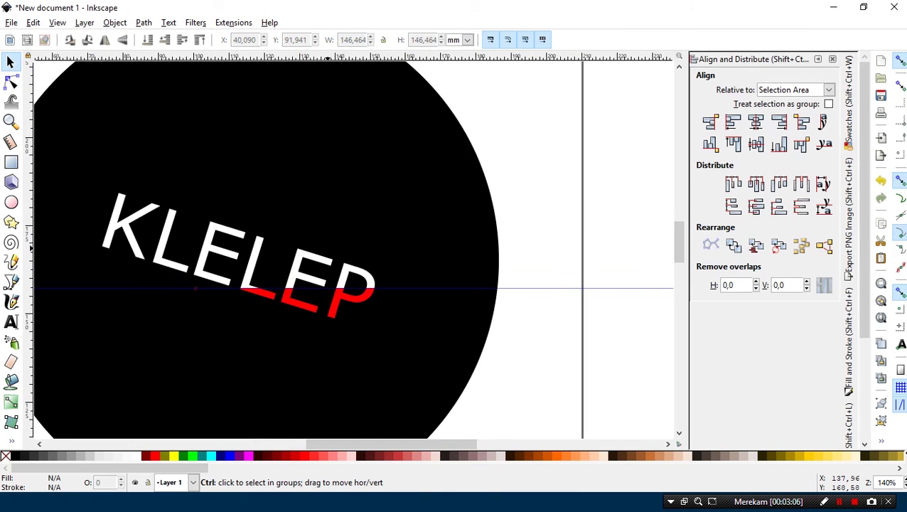
{"action": "scroll", "coordinate": [295, 302], "scroll_direction": "up", "scroll_amount": 2, "text": "ctrl"}
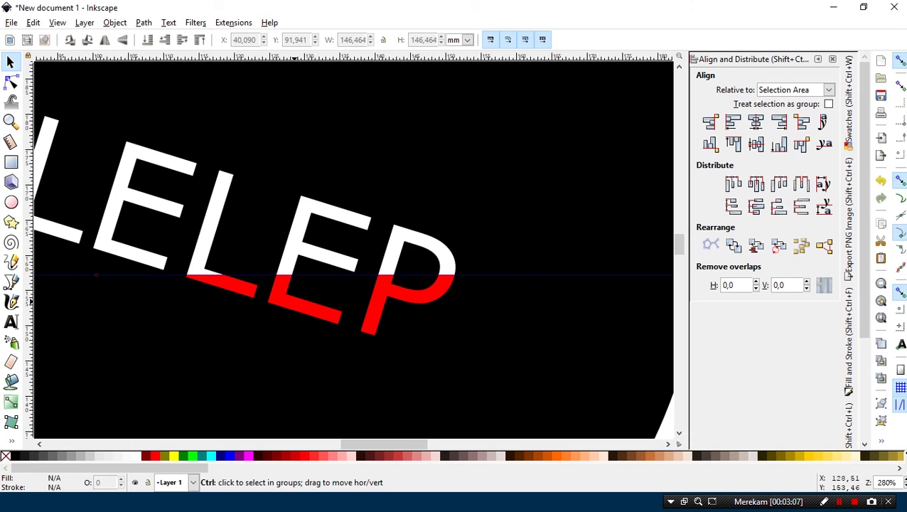
{"action": "left_click", "coordinate": [291, 298]}
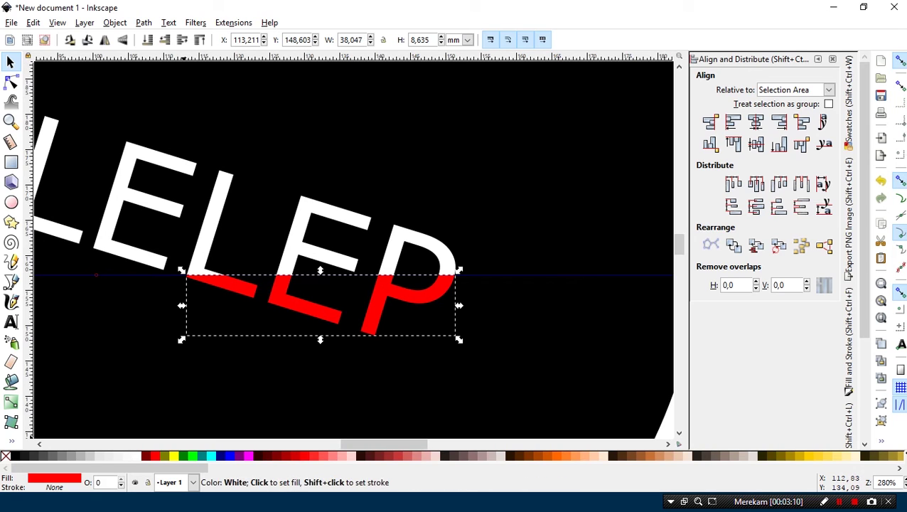
{"action": "left_click", "coordinate": [135, 455]}
{"action": "left_click", "coordinate": [321, 389]}
{"action": "left_click", "coordinate": [281, 278]}
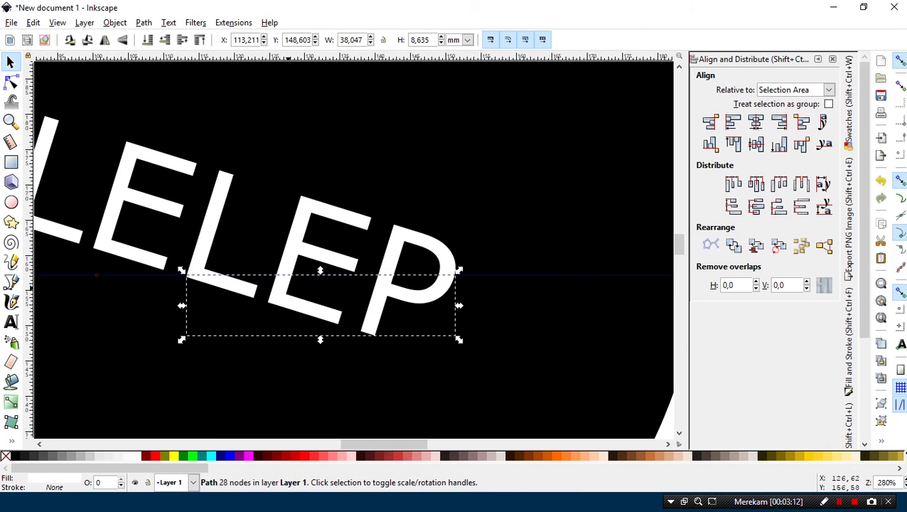
Apply a Distort > Ripple filter to the lower letters and zoom in on the lettering
{"action": "left_click", "coordinate": [195, 22]}
{"action": "mouse_move", "coordinate": [211, 88]}
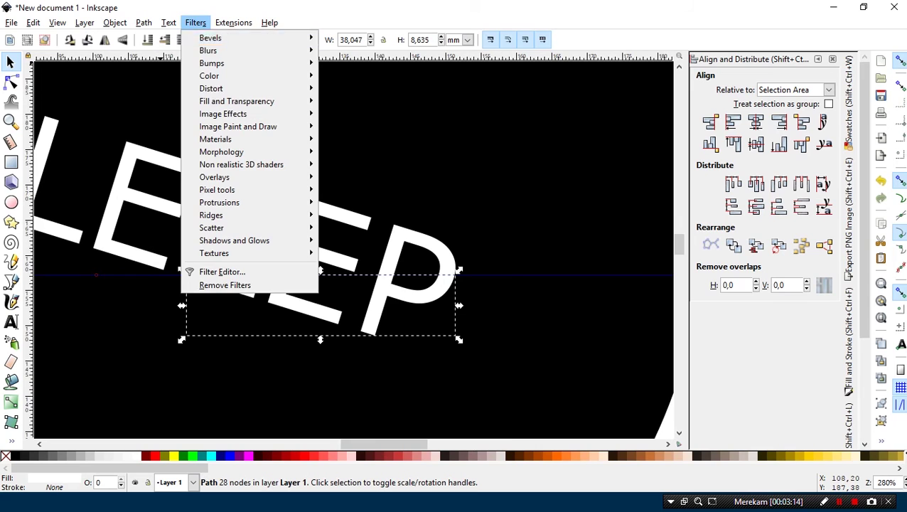
{"action": "left_click", "coordinate": [346, 139]}
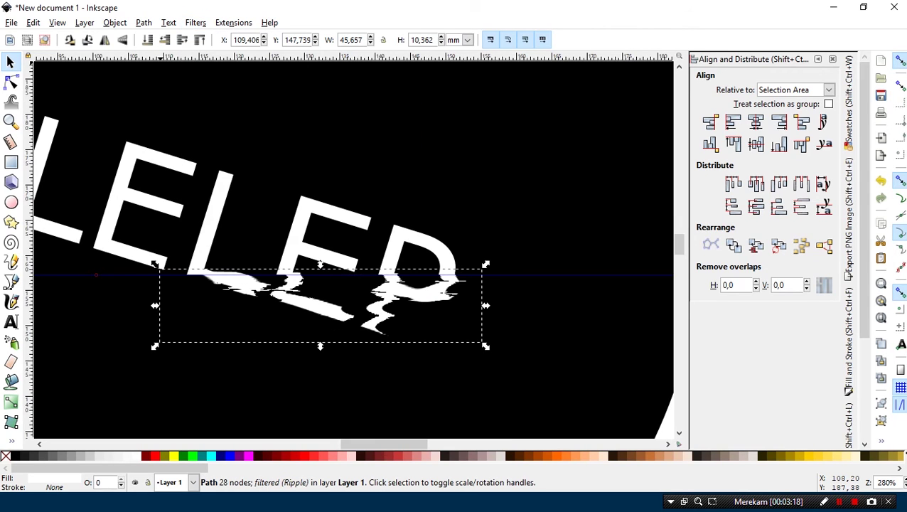
{"action": "left_click", "coordinate": [341, 324]}
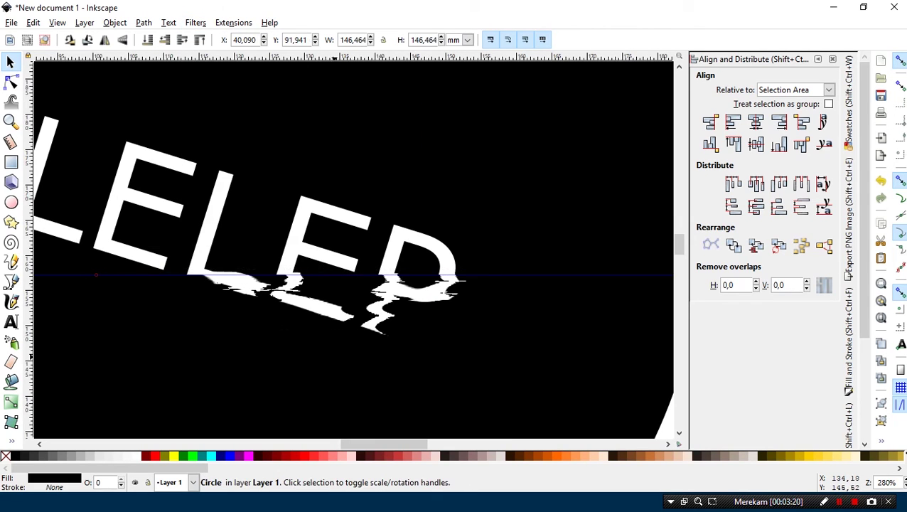
{"action": "scroll", "coordinate": [341, 323], "scroll_direction": "down", "scroll_amount": 2, "text": "ctrl"}
{"action": "mouse_move", "coordinate": [525, 271]}
{"action": "left_mouse_down"}
{"action": "mouse_move", "coordinate": [540, 209]}
{"action": "mouse_move", "coordinate": [584, 258]}
{"action": "left_mouse_up"}
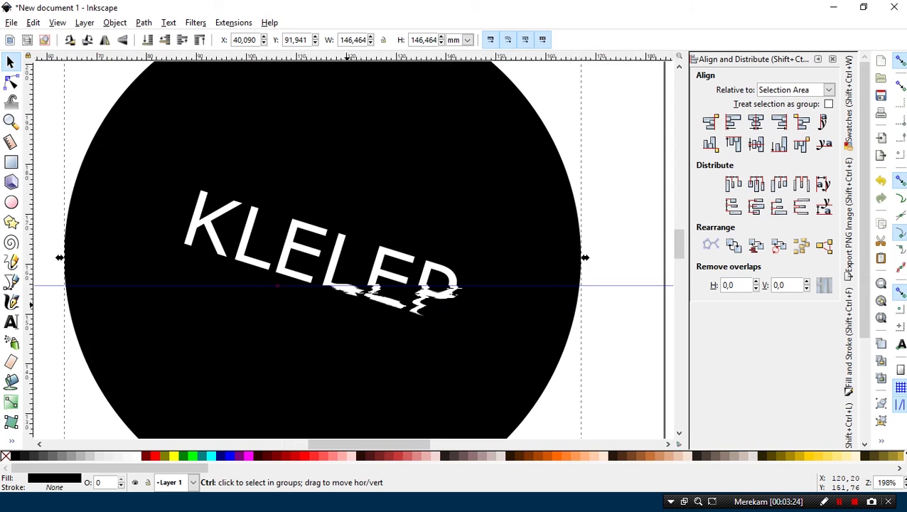
{"action": "key", "text": "plus"}
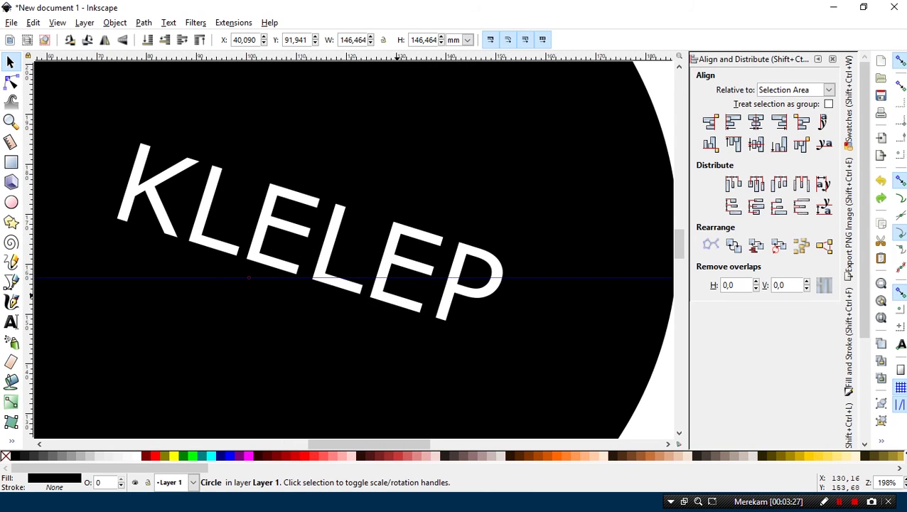
{"action": "key", "text": "Tab"}
Give the lower letters a short vertical gradient fading from white to transparent below the guide
{"action": "left_click", "coordinate": [11, 402]}
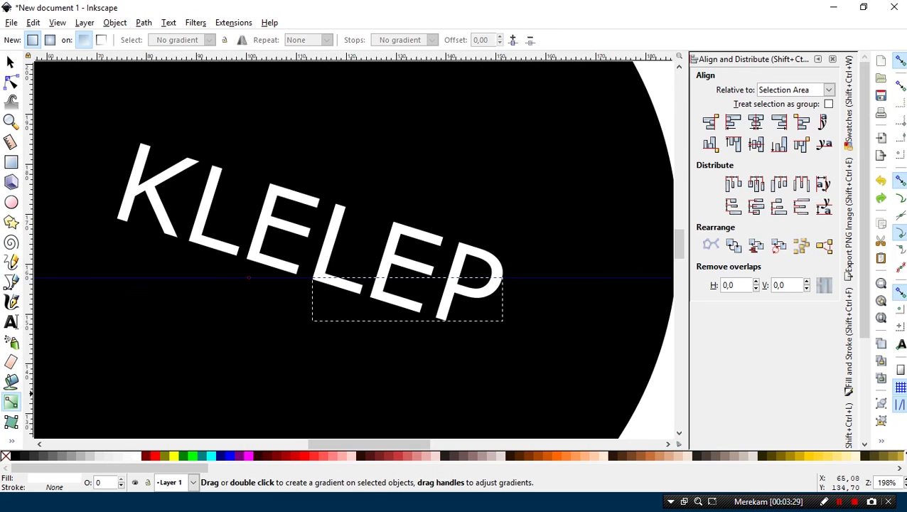
{"action": "left_click_drag", "start_coordinate": [415, 253], "coordinate": [421, 343]}
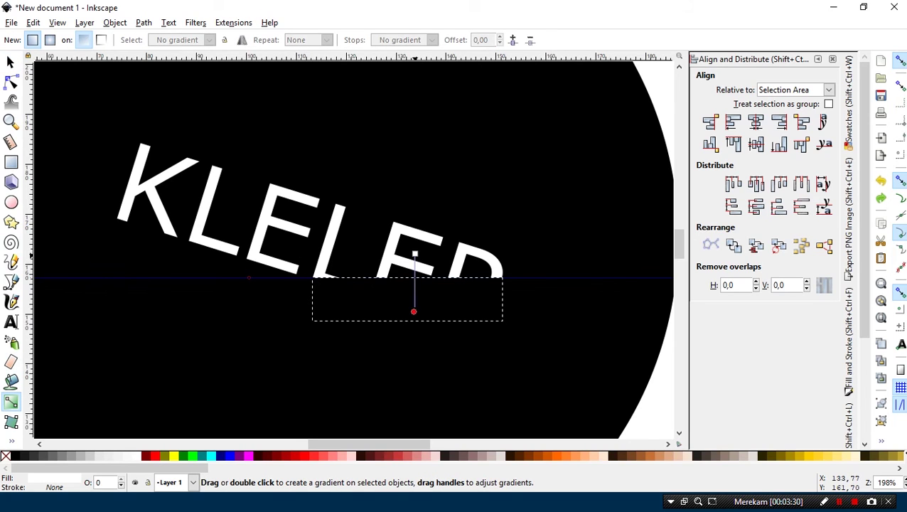
{"action": "left_click", "coordinate": [415, 254]}
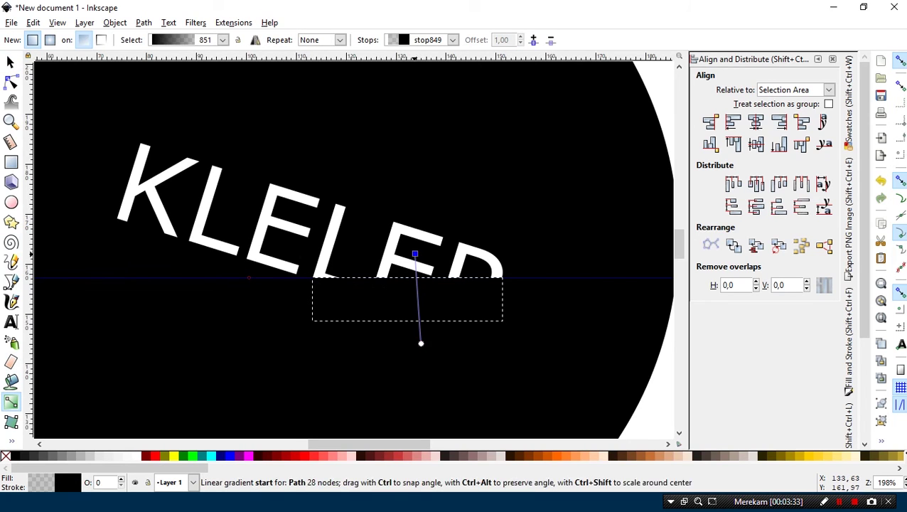
{"action": "key", "text": "s"}
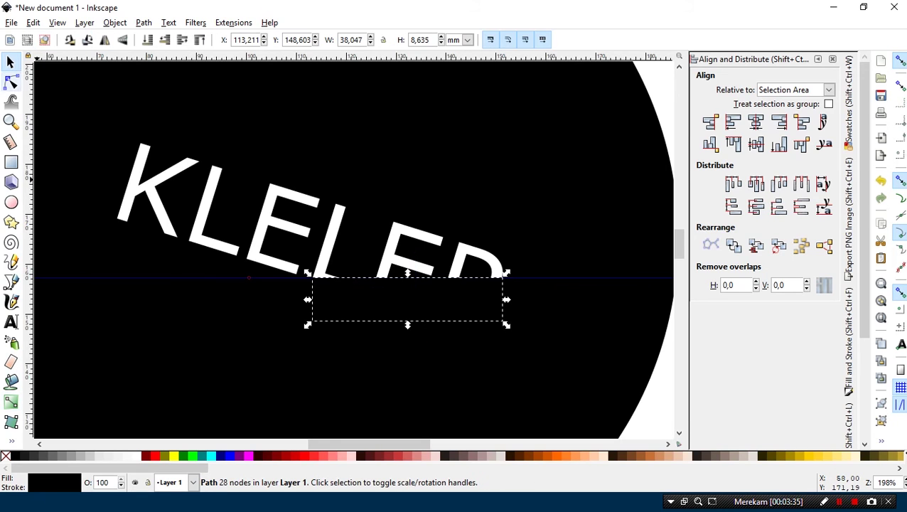
{"action": "left_click", "coordinate": [97, 455]}
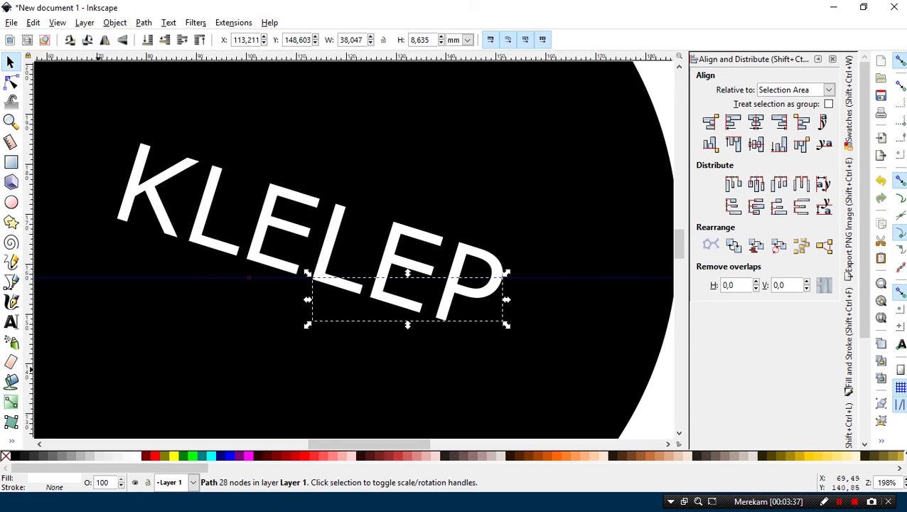
{"action": "left_click", "coordinate": [11, 401]}
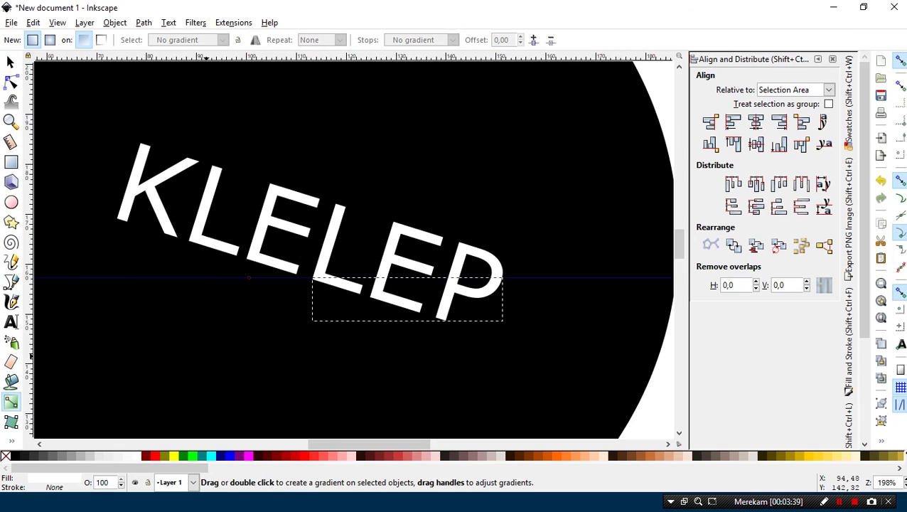
{"action": "left_click_drag", "start_coordinate": [407, 278], "coordinate": [409, 329]}
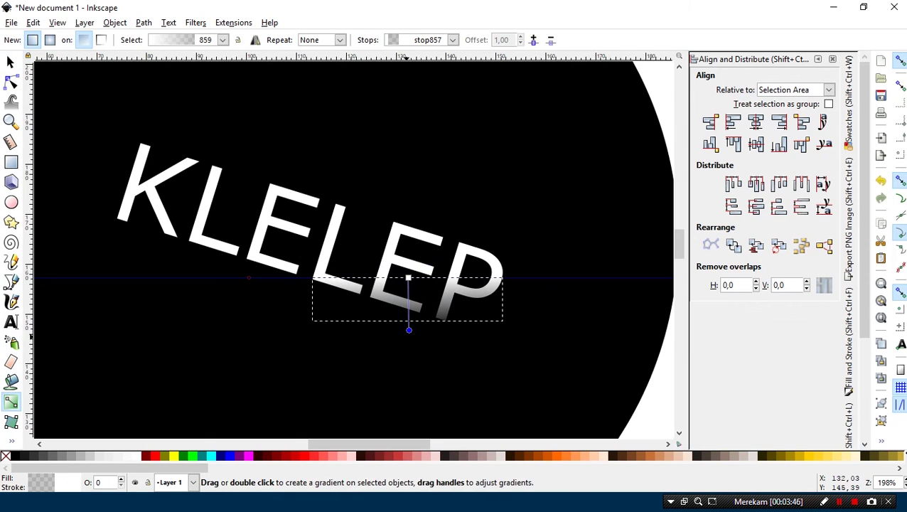
{"action": "left_click_drag", "start_coordinate": [409, 329], "coordinate": [407, 320]}
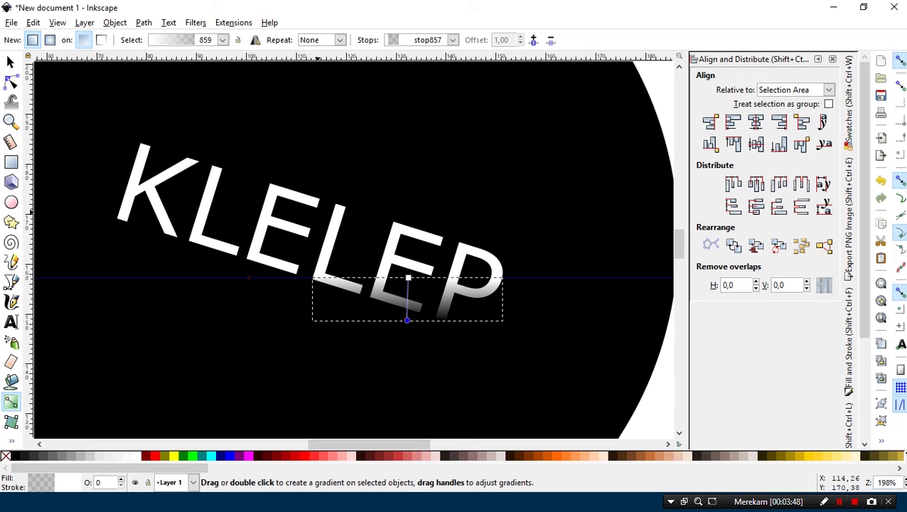
{"action": "left_click", "coordinate": [195, 22]}
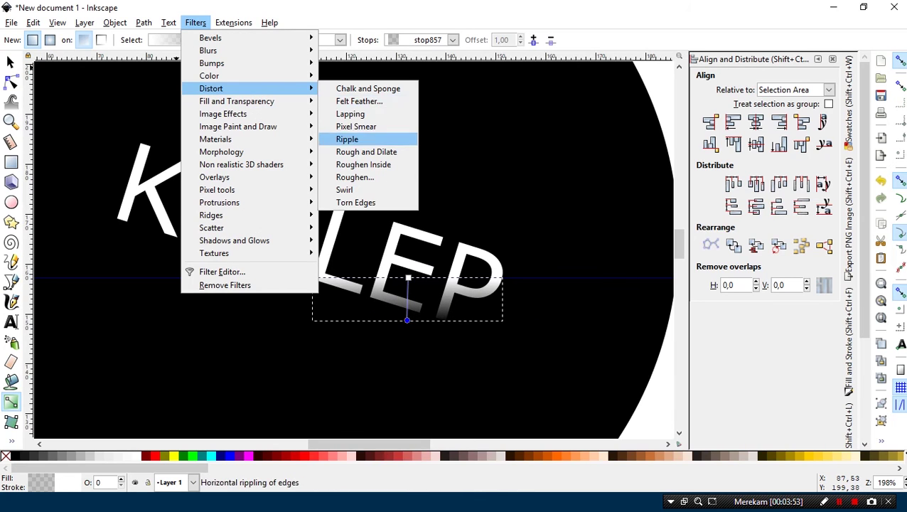
Apply the Distort > Ripple filter to the faded lower letters and zoom in
{"action": "left_click", "coordinate": [355, 138]}
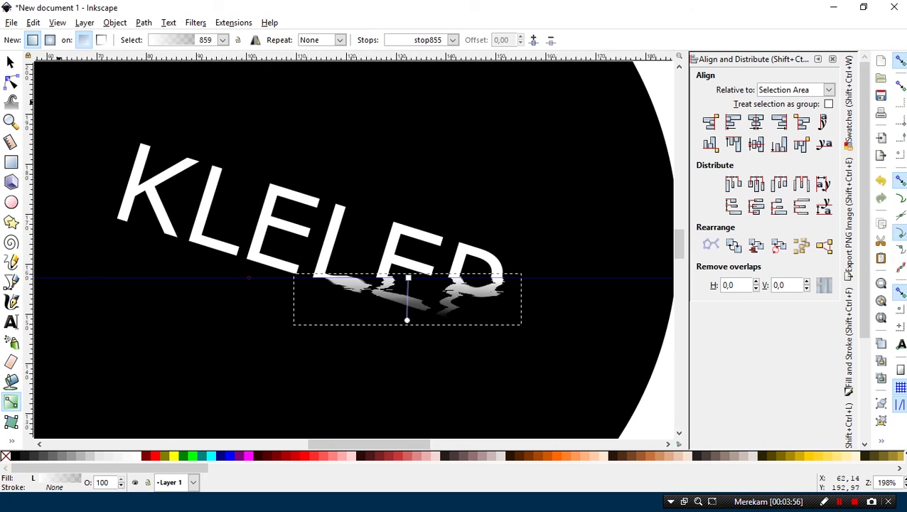
{"action": "key", "text": "s"}
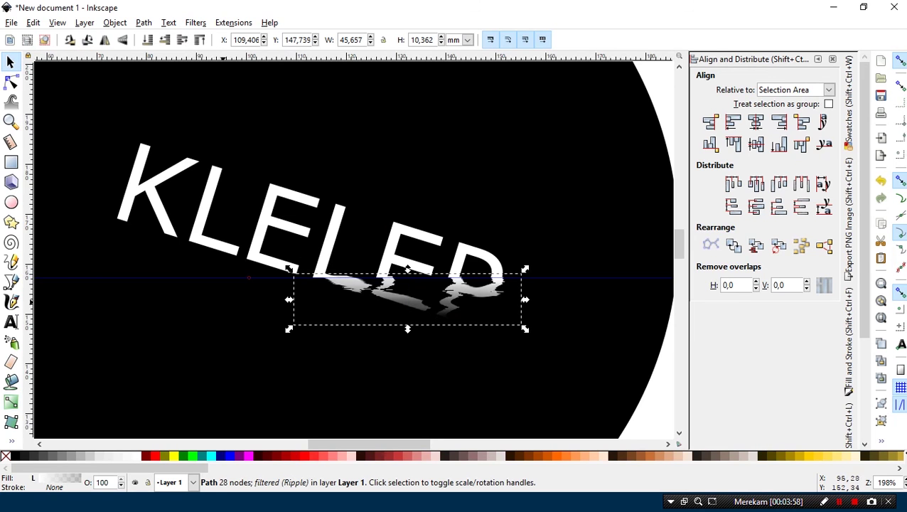
{"action": "scroll", "coordinate": [365, 291], "scroll_direction": "up", "scroll_amount": 1}
{"action": "scroll", "coordinate": [365, 292], "scroll_direction": "up", "scroll_amount": 1}
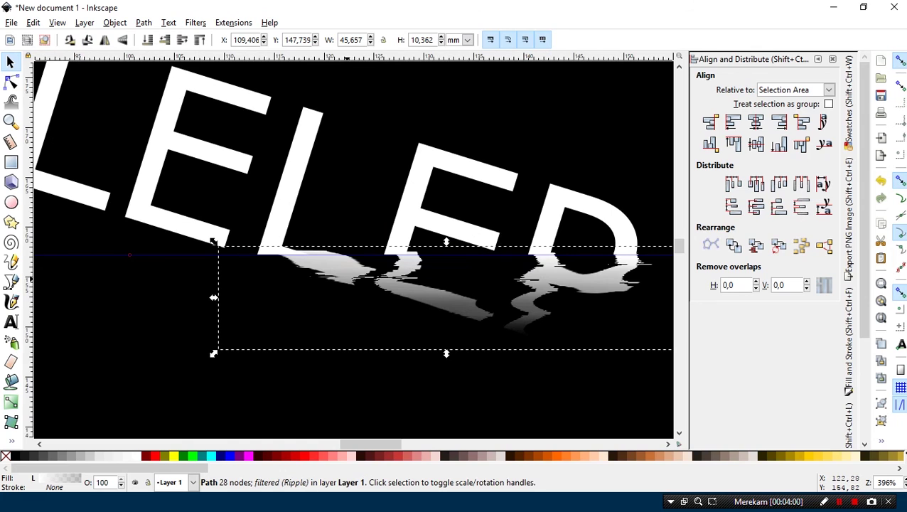
Align the rippled reflection just under the letters above the guide, at X 108.877 mm
{"action": "left_click_drag", "start_coordinate": [313, 249], "coordinate": [309, 253]}
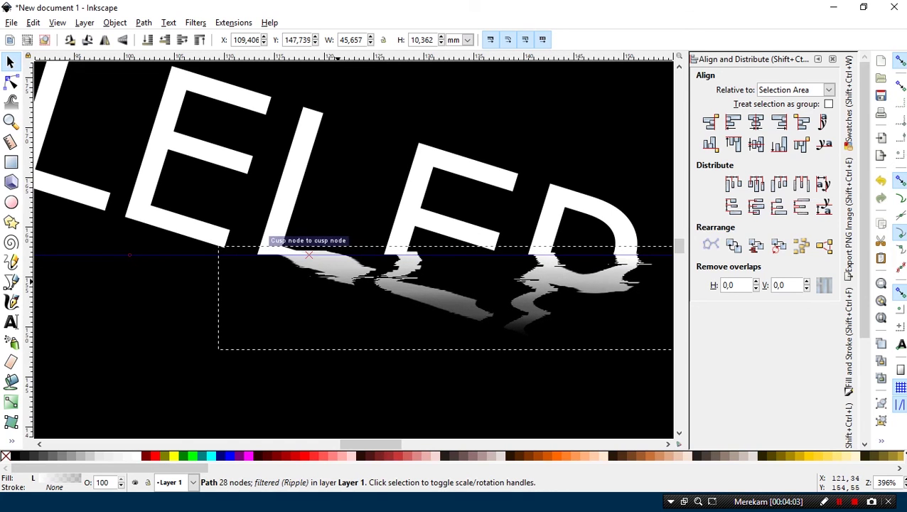
{"action": "left_click_drag", "start_coordinate": [308, 254], "coordinate": [288, 245]}
{"action": "key", "text": "Left"}
{"action": "key", "text": "Left"}
{"action": "key", "text": "Right"}
{"action": "key", "text": "Down"}
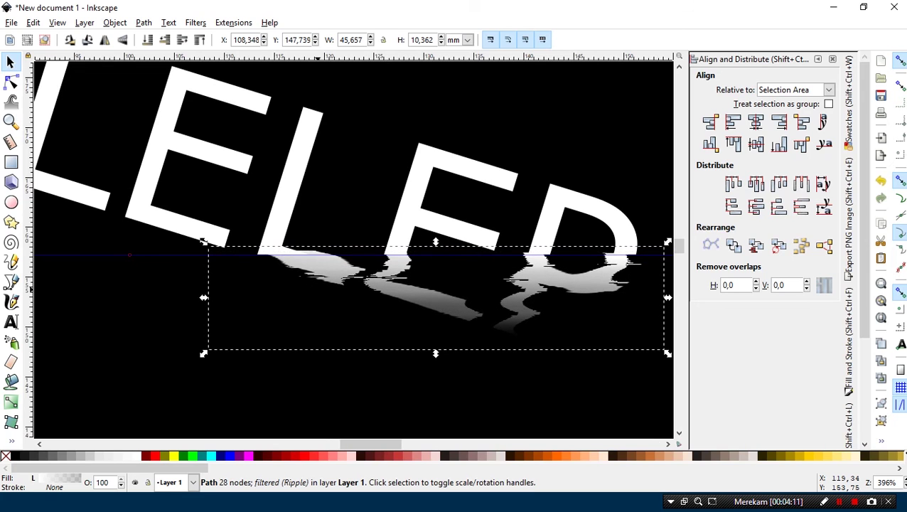
{"action": "key", "text": "Right"}
{"action": "key", "text": "Up"}
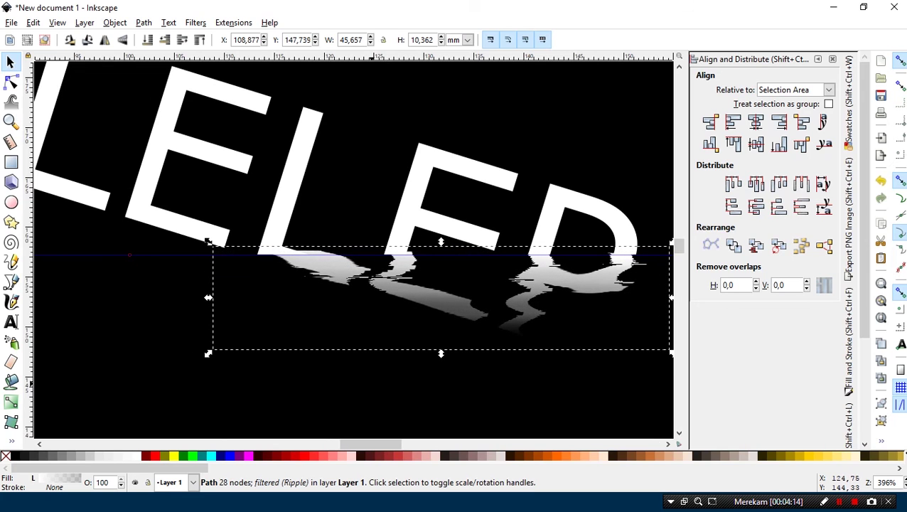
{"action": "left_click", "coordinate": [129, 253]}
Zoom out to 99% and deselect to view the whole KLELEP badge with its reflection
{"action": "scroll", "coordinate": [309, 279], "scroll_direction": "down", "scroll_amount": 4}
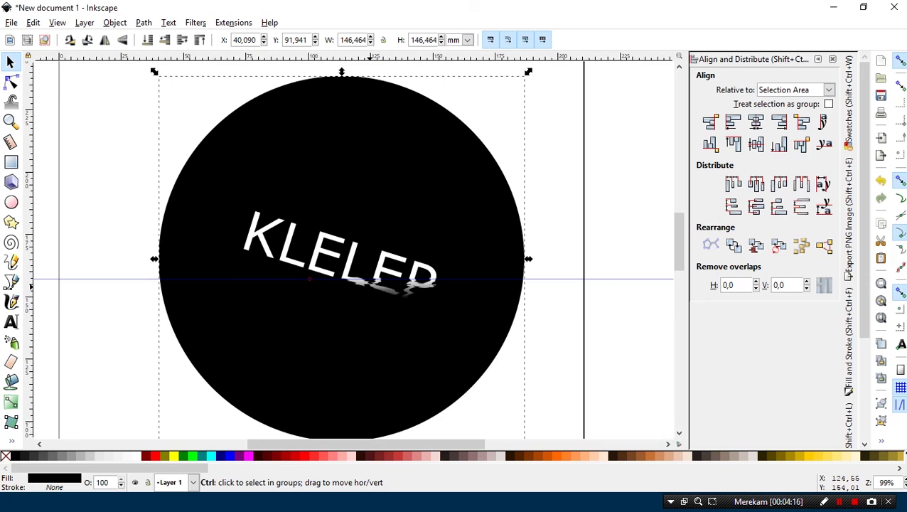
{"action": "scroll", "coordinate": [353, 247], "scroll_direction": "down", "scroll_amount": 1}
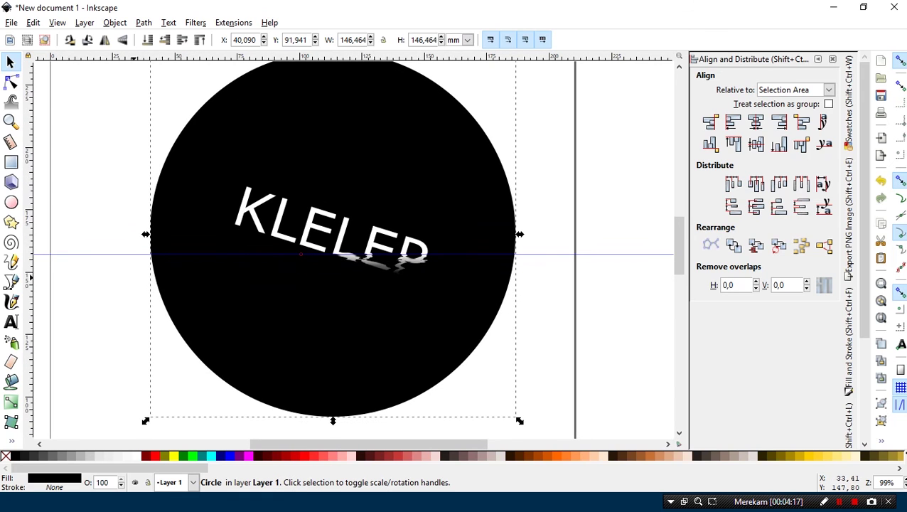
{"action": "key", "text": "Escape"}
{"action": "scroll", "coordinate": [113, 306], "scroll_direction": "up", "scroll_amount": 1}
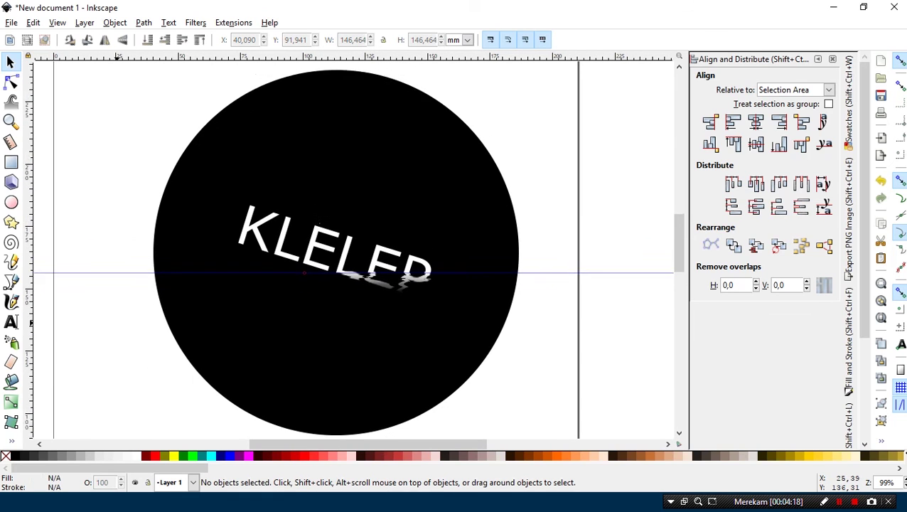